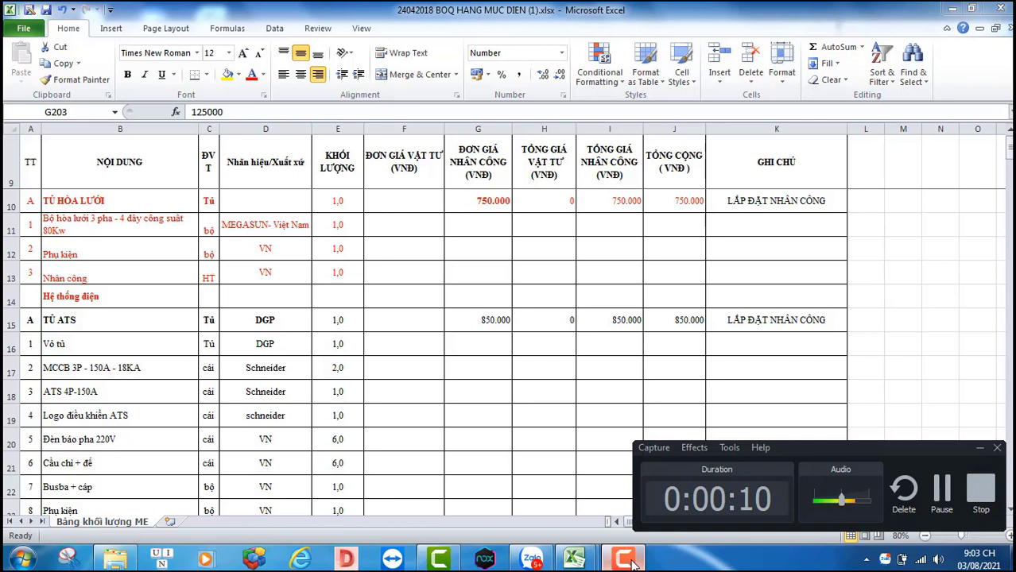
click(632, 563)
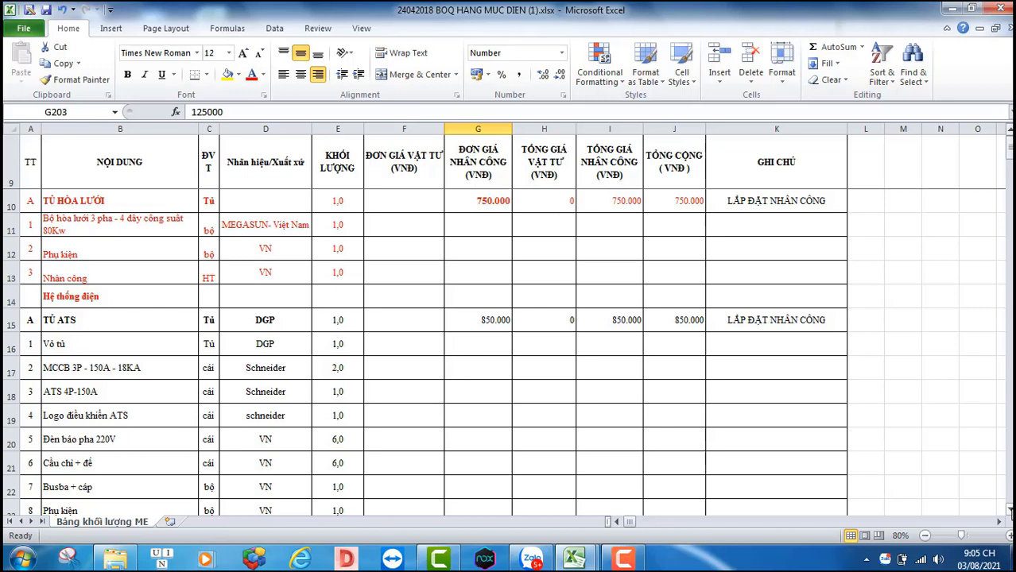
Review the items, brands and quantities of the TỦ ATS section and the start of the TỦ ĐIỆN section
scroll(508, 350, down, 1)
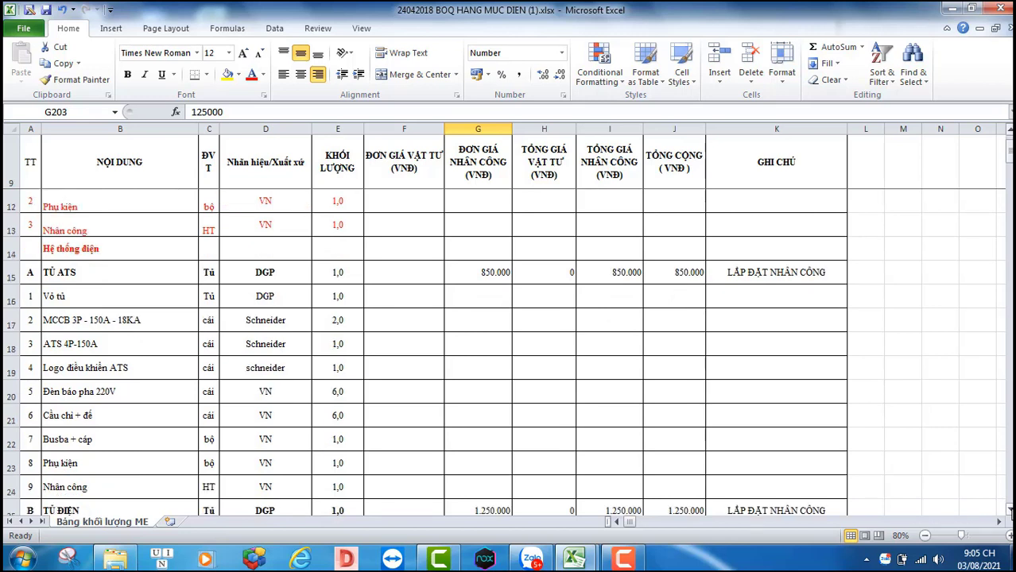
scroll(509, 349, down, 1)
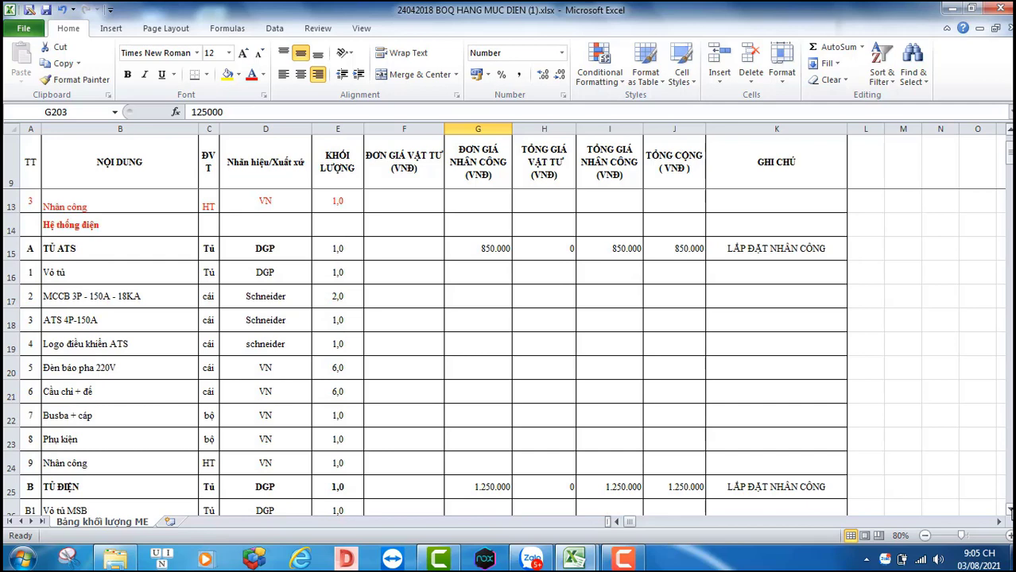
scroll(509, 349, down, 3)
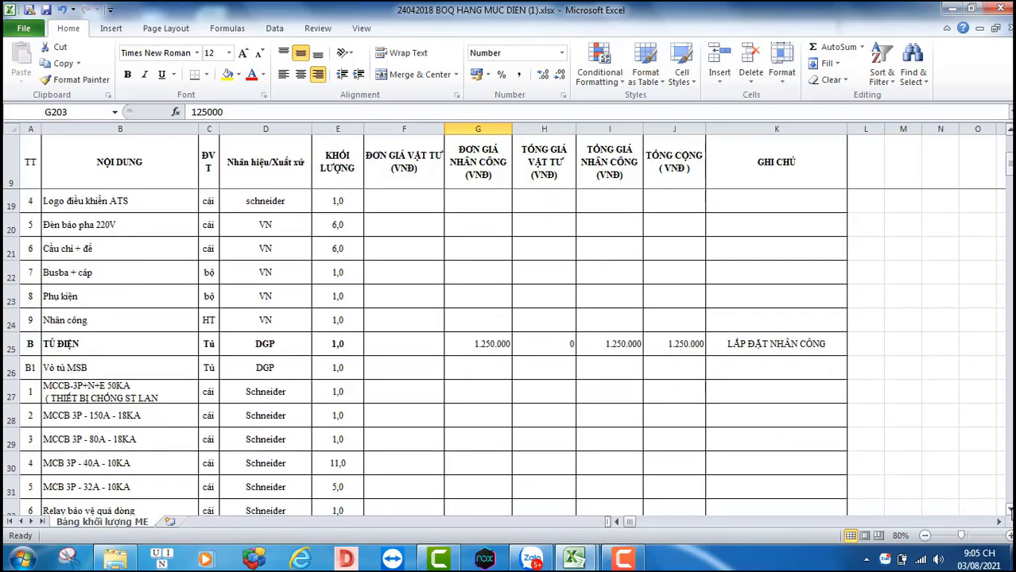
scroll(509, 350, down, 2)
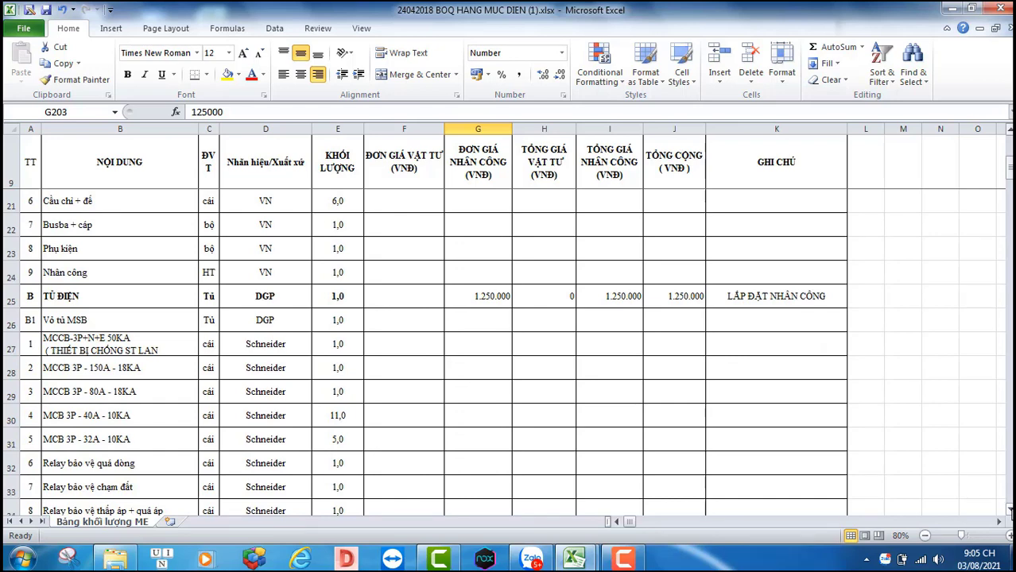
scroll(815, 372, down, 3)
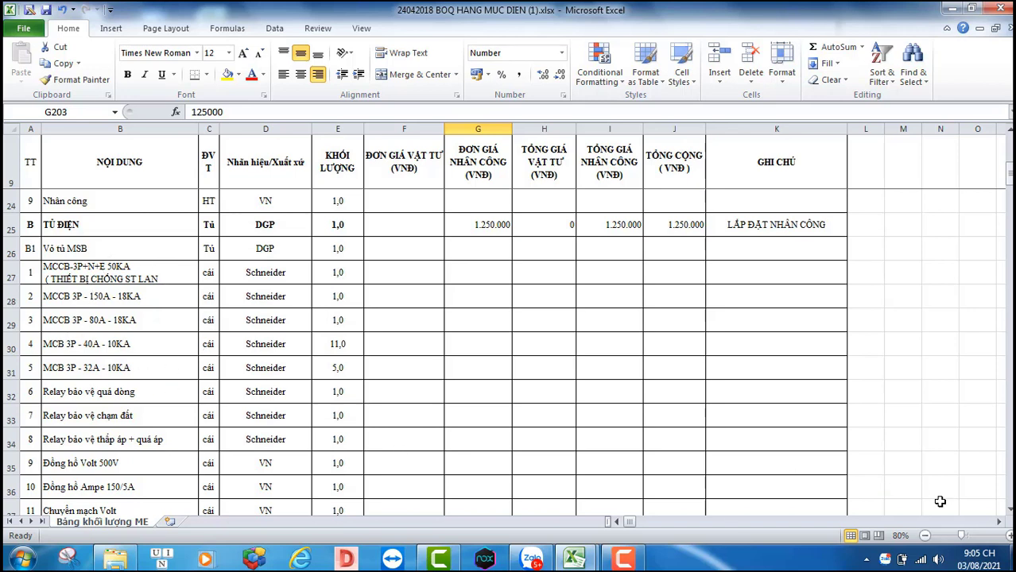
click(1009, 509)
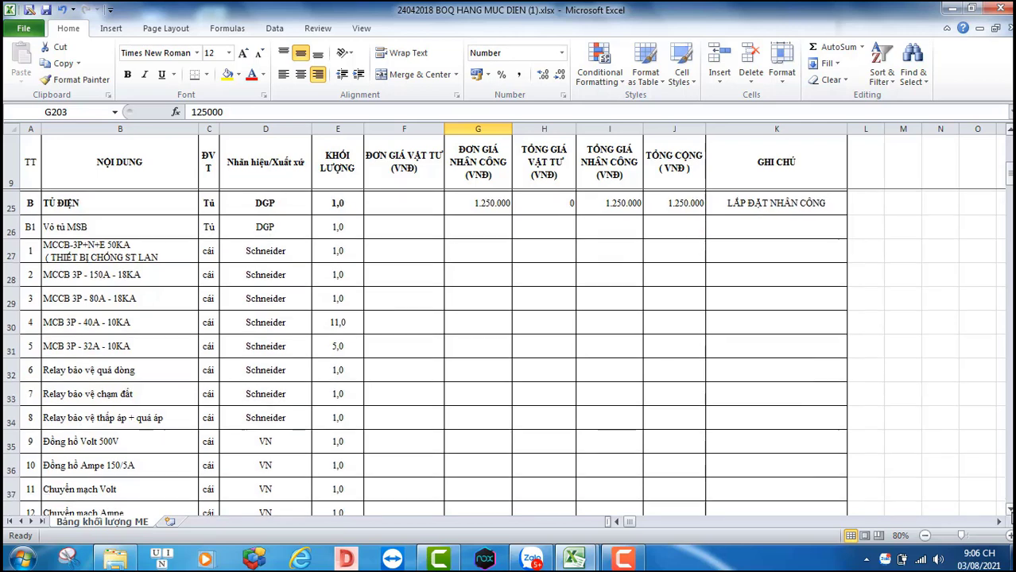
click(1009, 509)
click(1008, 509)
click(1009, 508)
click(1009, 509)
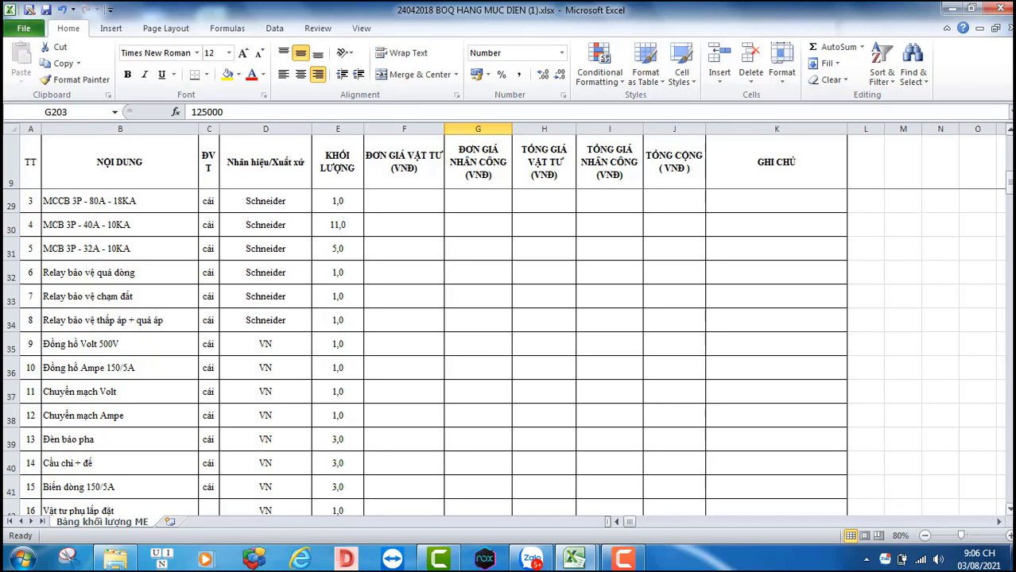
Review the remaining MSB panel components and the B2 water pump panel, including PHẦN NƯỚC SINH HOẠT and PHẦN NƯỚC THẢI
scroll(1009, 509, down, 4)
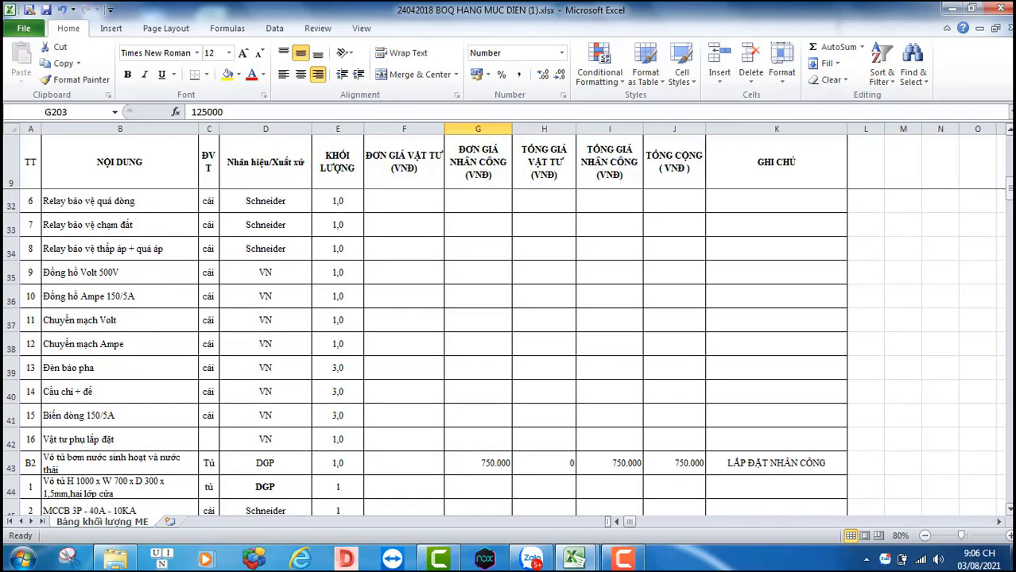
scroll(1010, 508, down, 1)
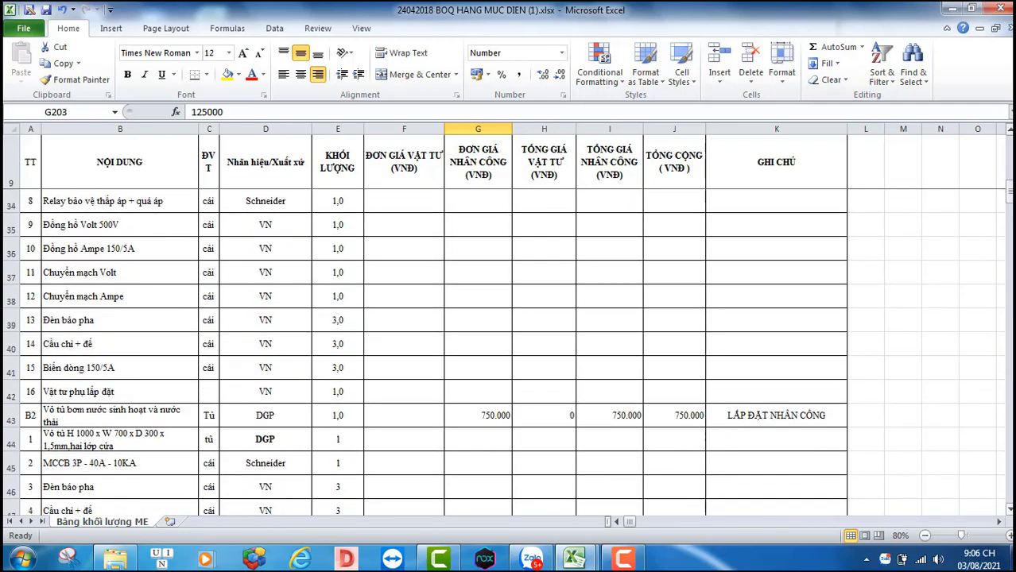
scroll(1009, 509, down, 1)
scroll(1009, 508, down, 3)
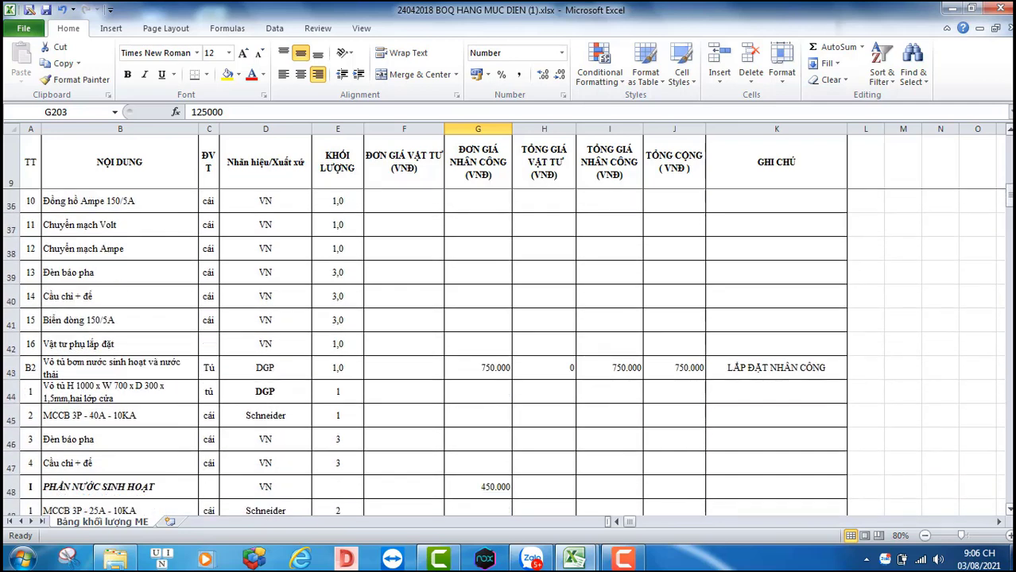
scroll(1010, 509, down, 5)
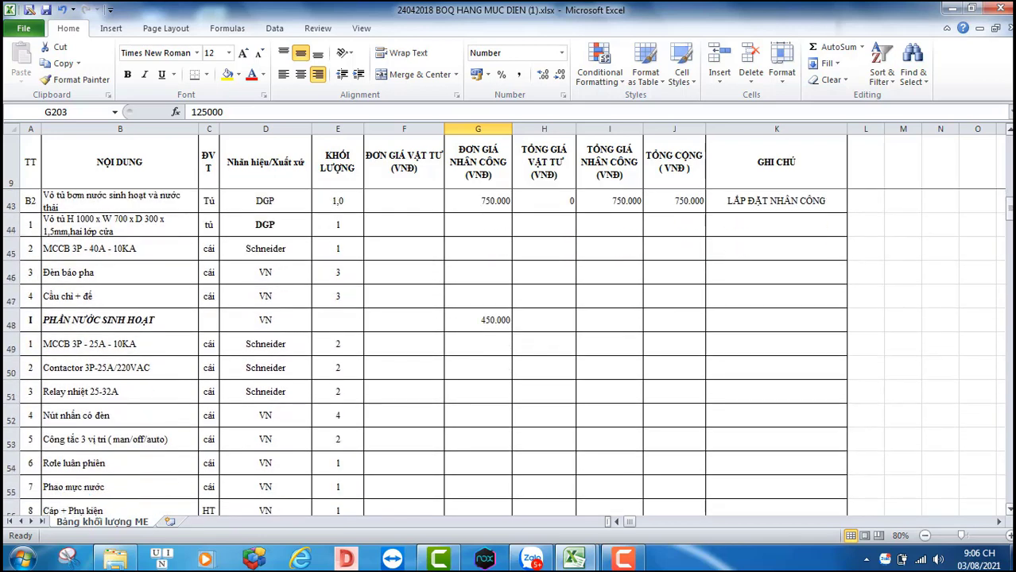
scroll(1010, 508, down, 2)
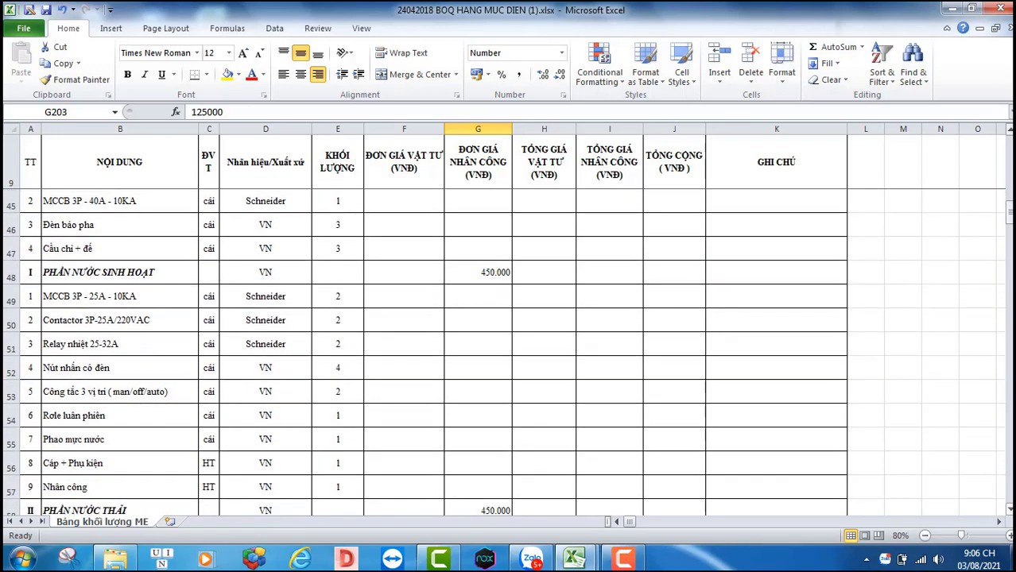
scroll(1009, 508, down, 1)
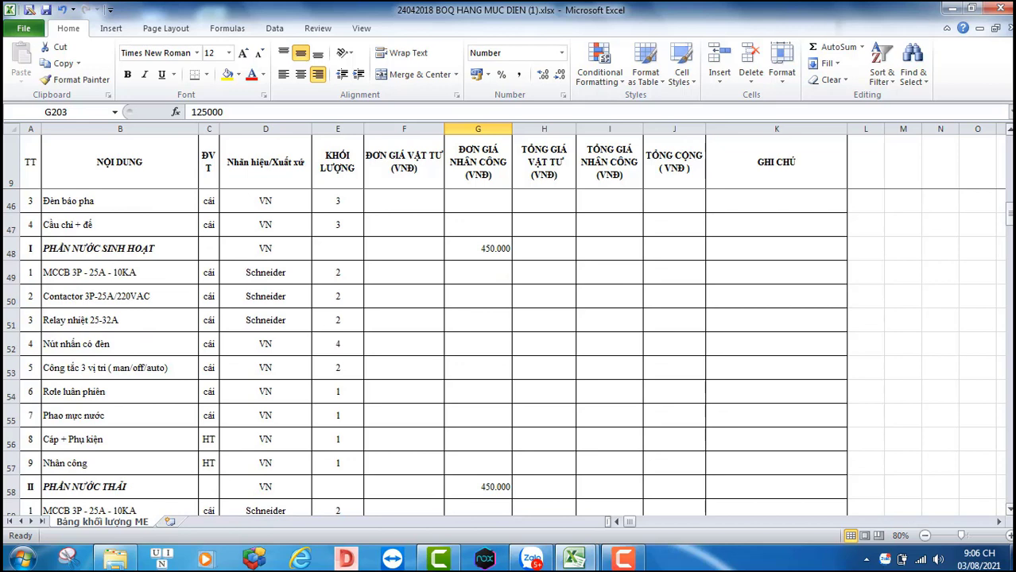
scroll(1010, 509, down, 1)
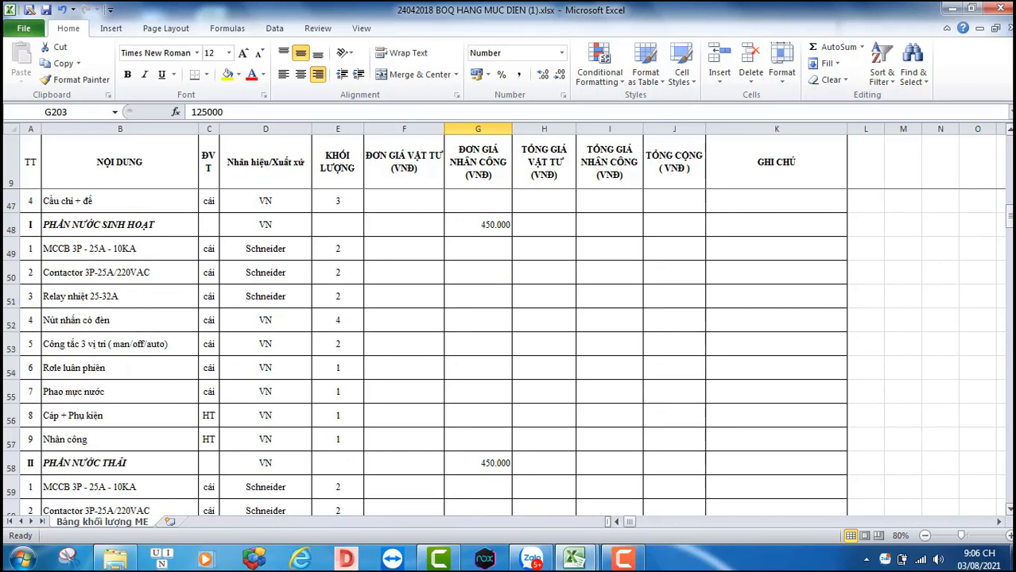
scroll(1009, 509, down, 3)
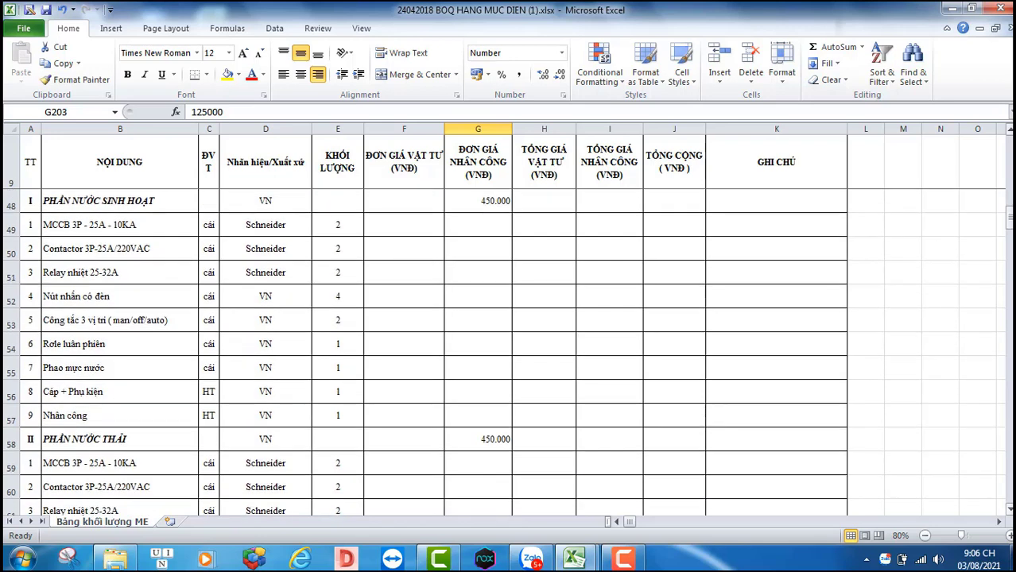
scroll(1009, 509, down, 3)
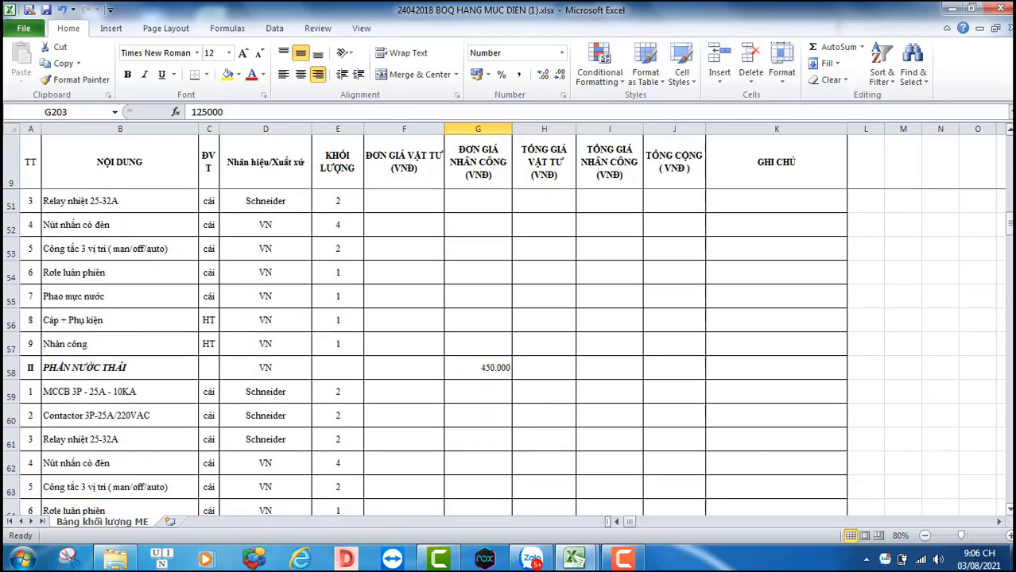
scroll(1009, 509, down, 2)
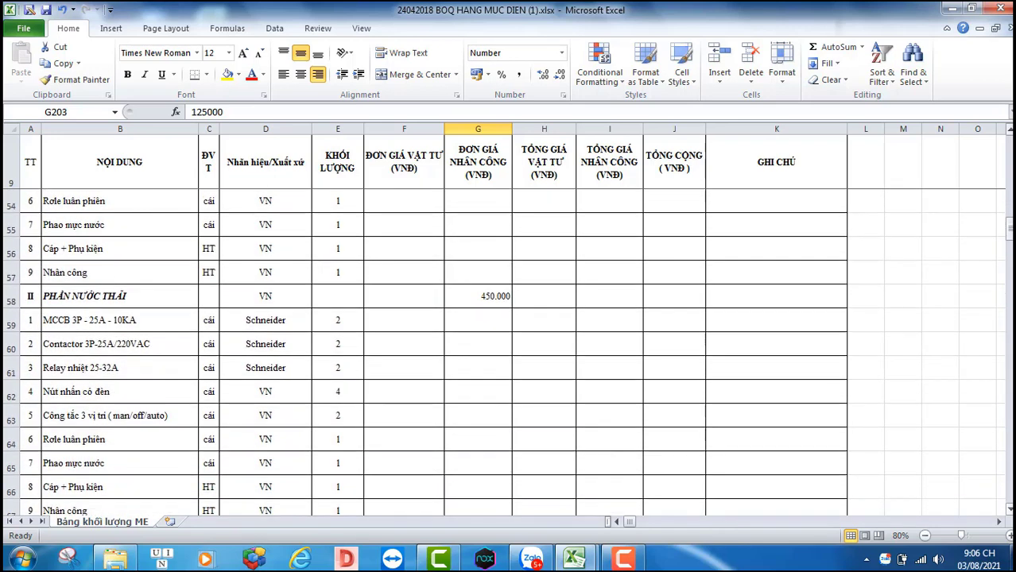
scroll(1010, 509, down, 5)
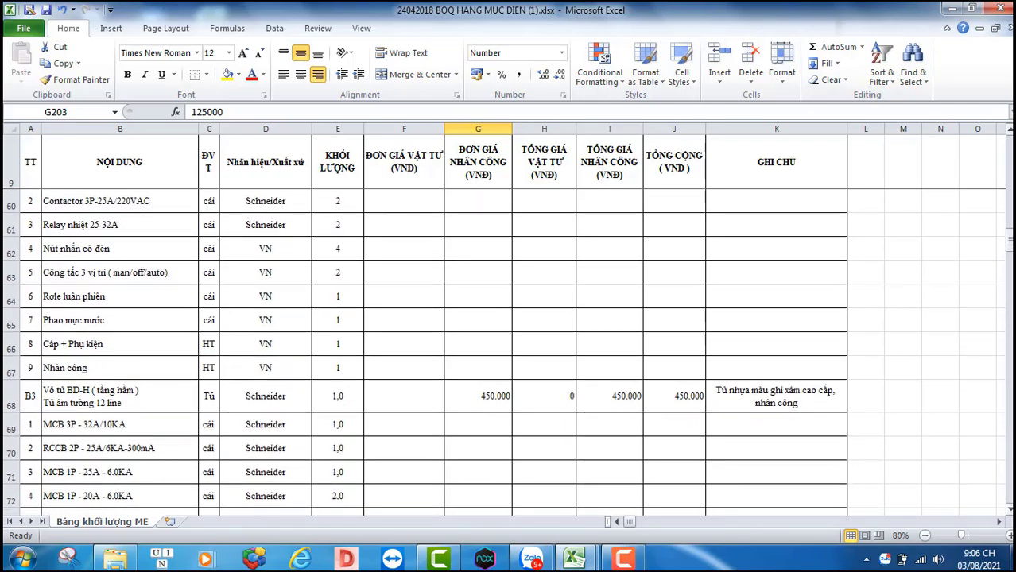
Review the distribution panels B3 to B11, checking their breakers, quantities and labour unit prices
scroll(503, 353, down, 7)
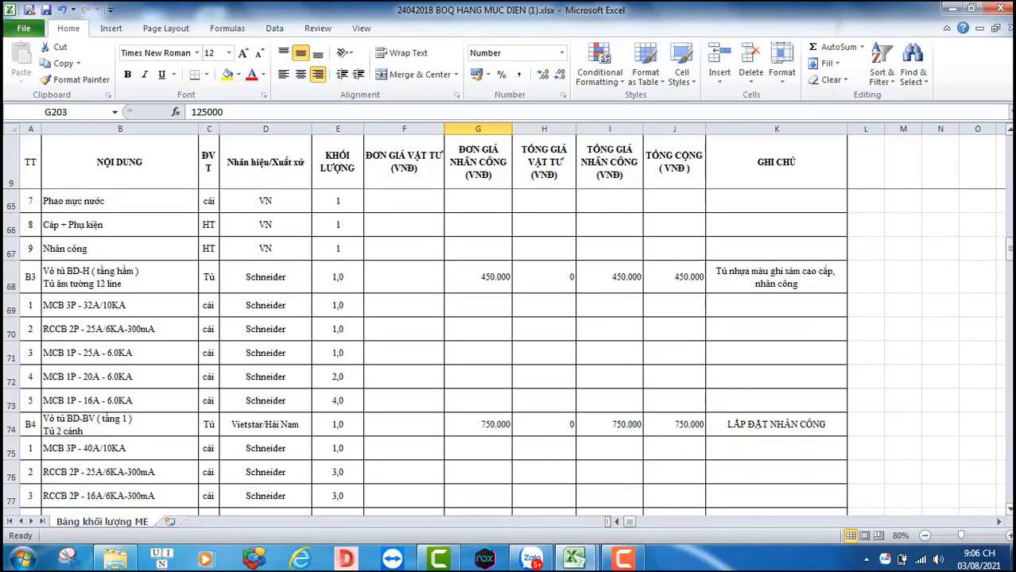
scroll(503, 353, down, 8)
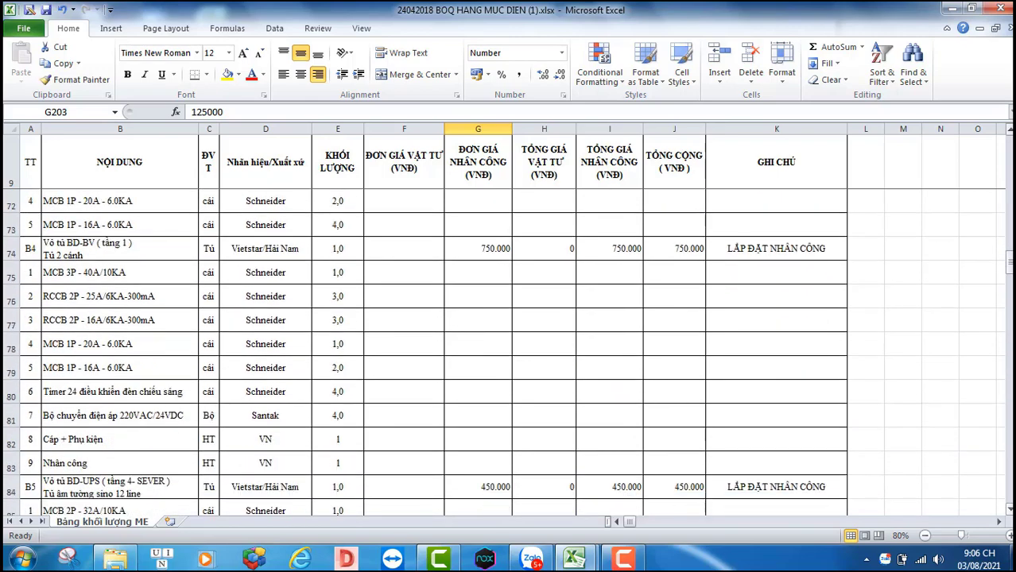
scroll(503, 353, down, 11)
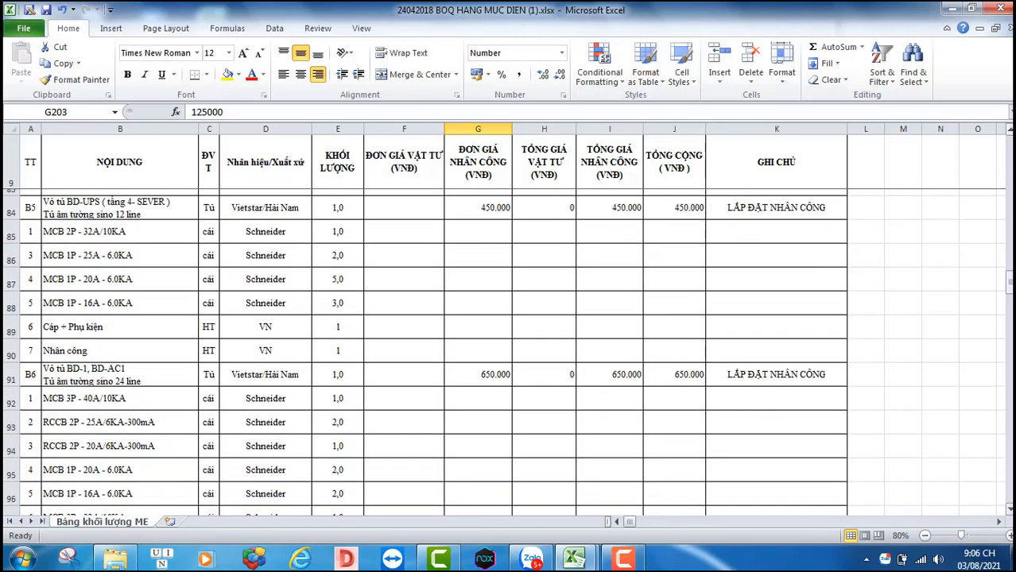
scroll(503, 353, down, 2)
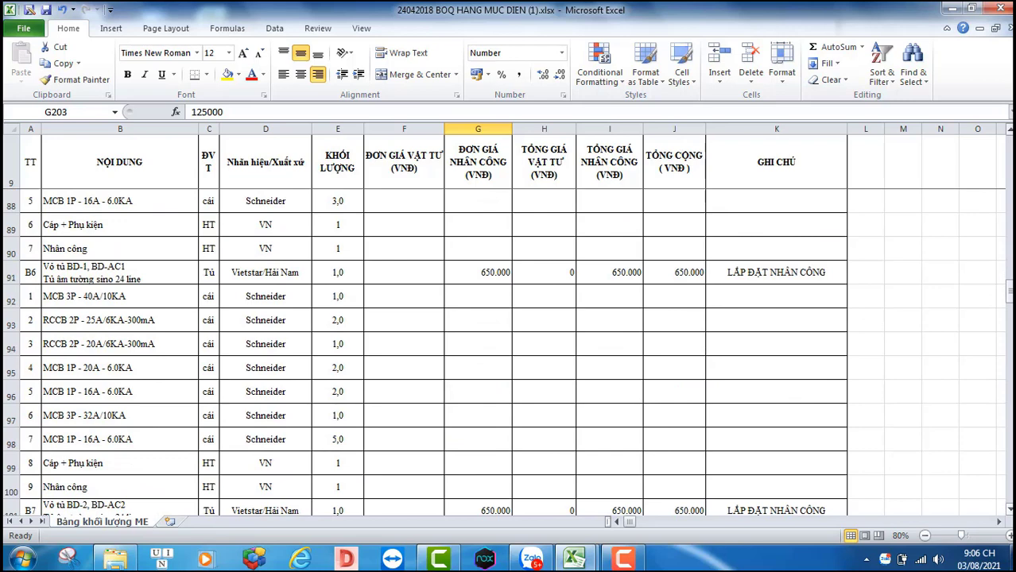
scroll(503, 353, down, 4)
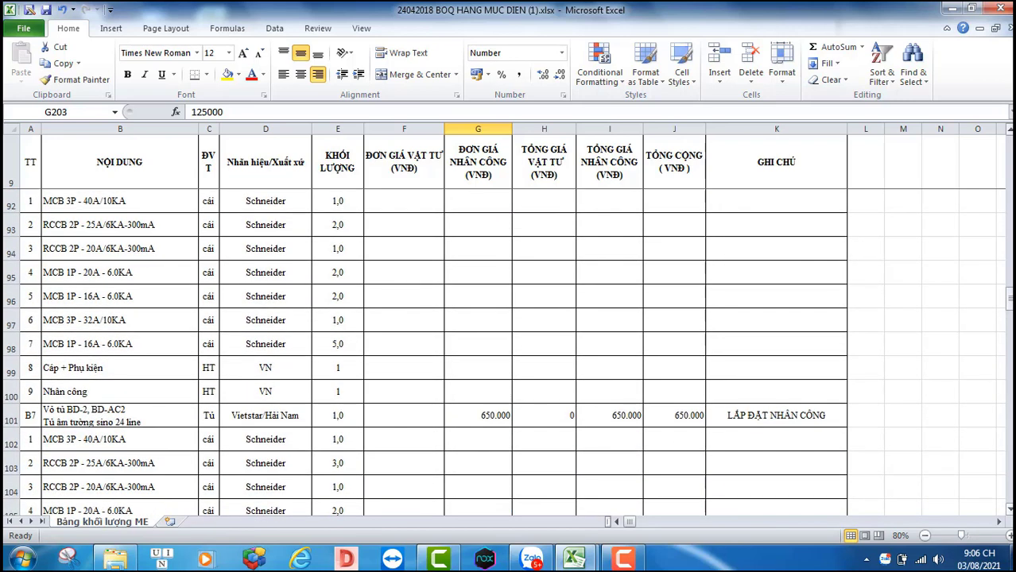
scroll(503, 353, down, 1)
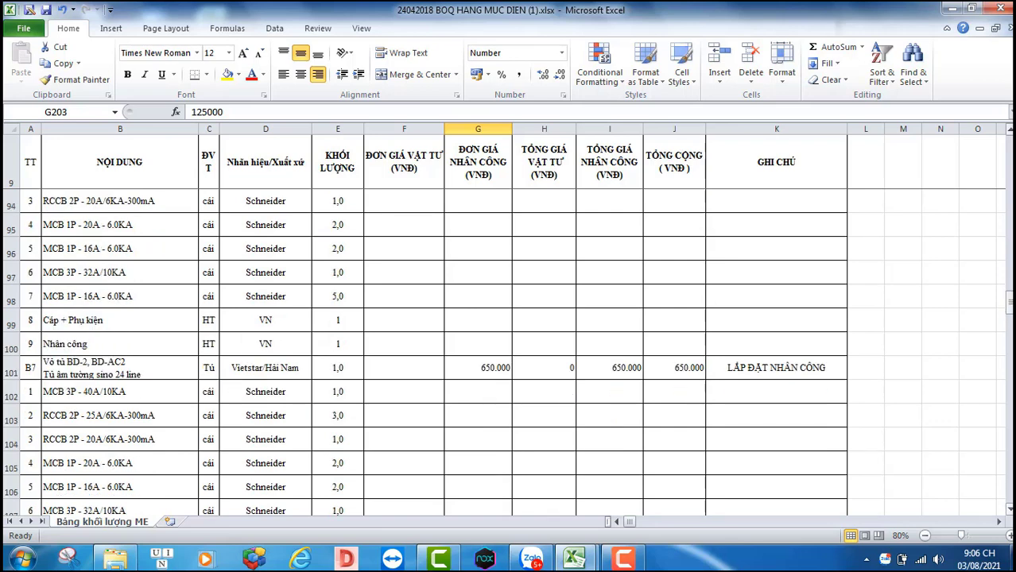
scroll(509, 349, down, 3)
scroll(509, 350, down, 3)
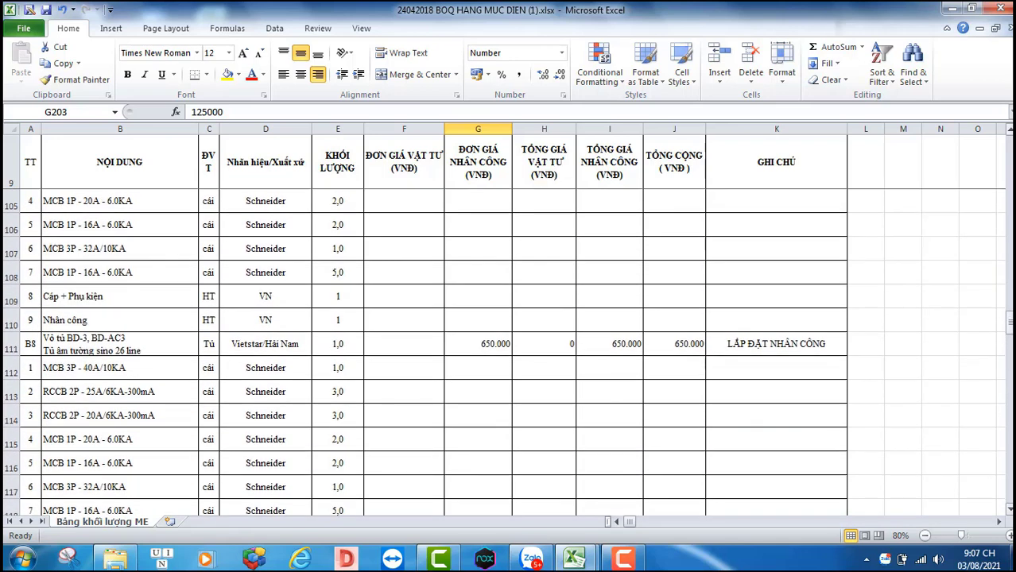
scroll(509, 350, down, 3)
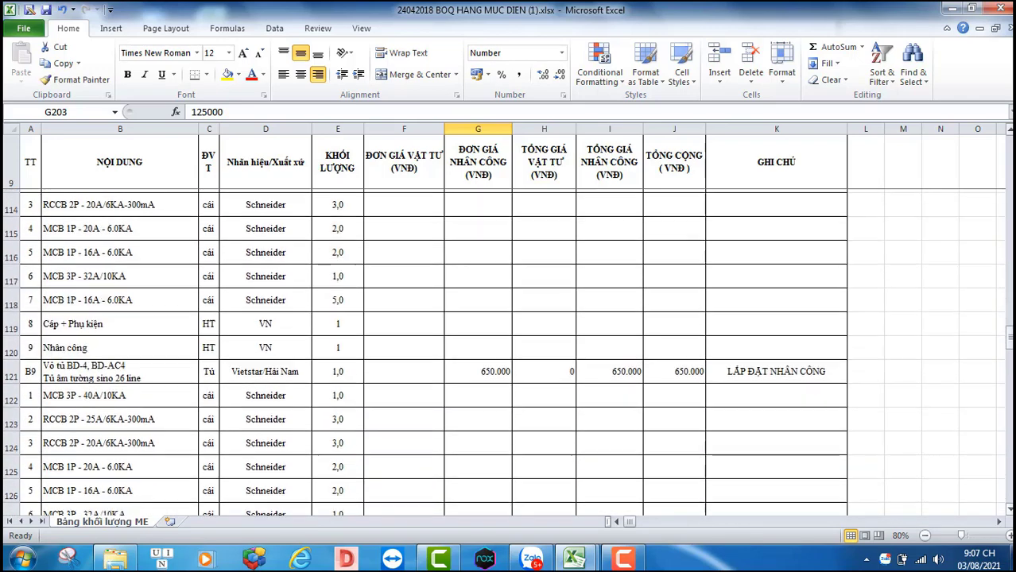
scroll(509, 350, down, 3)
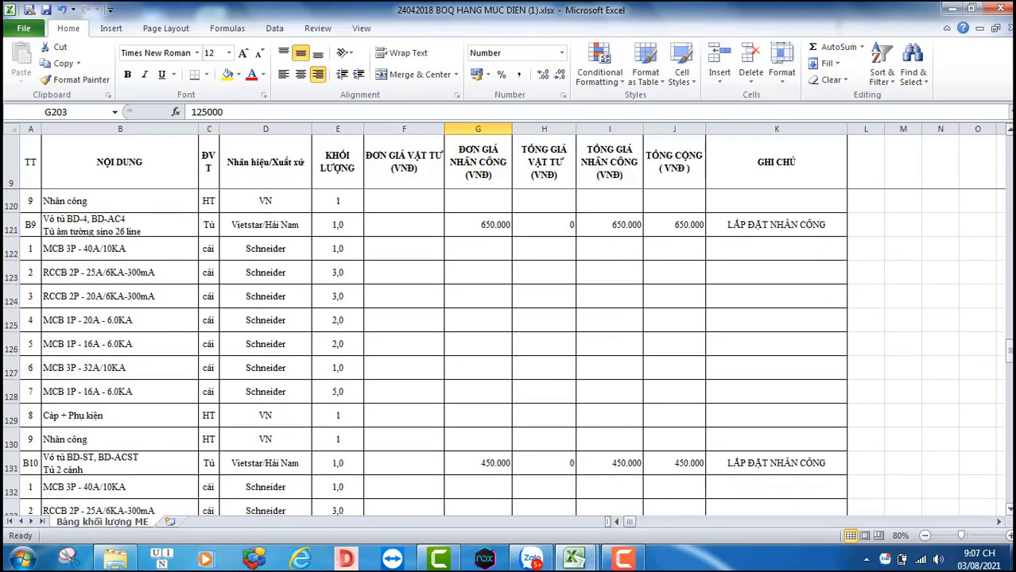
scroll(509, 349, down, 6)
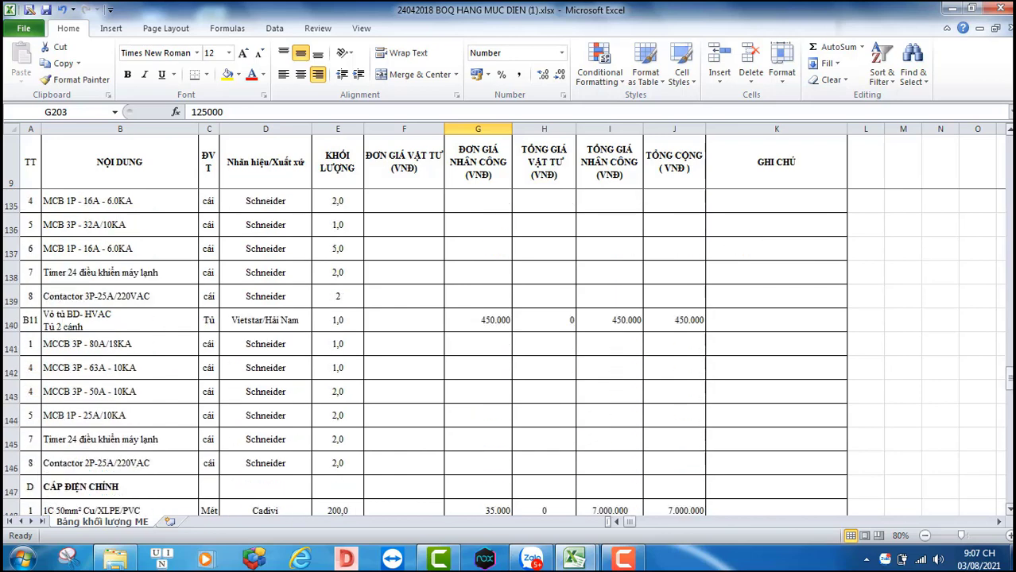
Examine the CÁP ĐIỆN CHÍNH section, selecting the rows of the 1C 50mm², 10mm² and 8mm² Cu/XLPE/PVC cables in turn
scroll(508, 350, down, 1)
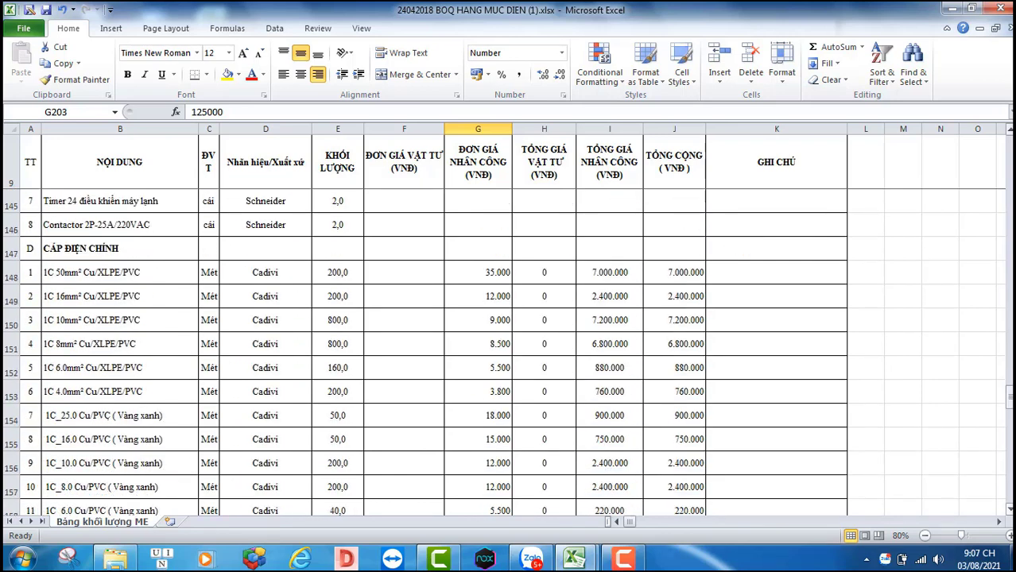
click(1008, 509)
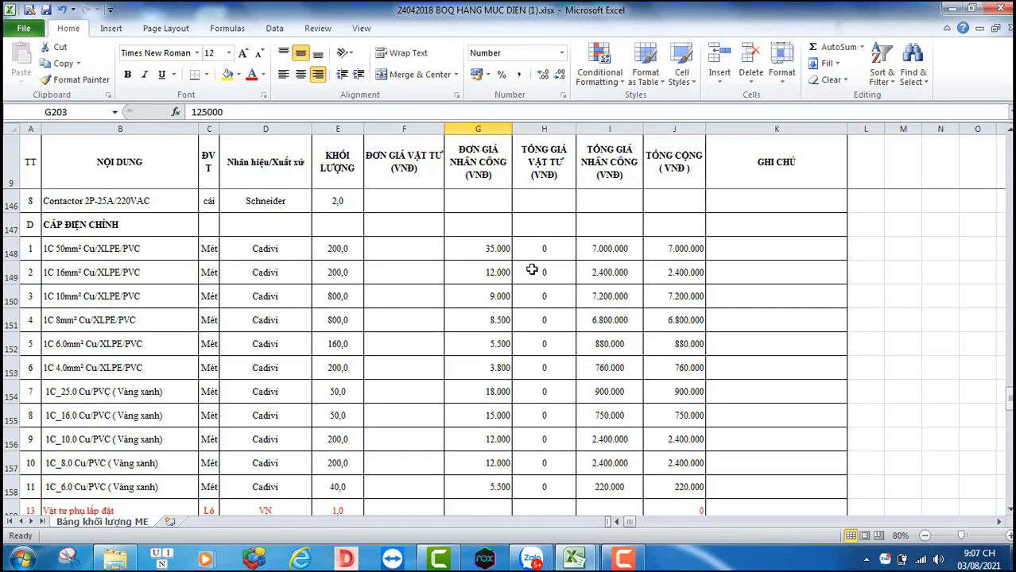
click(70, 250)
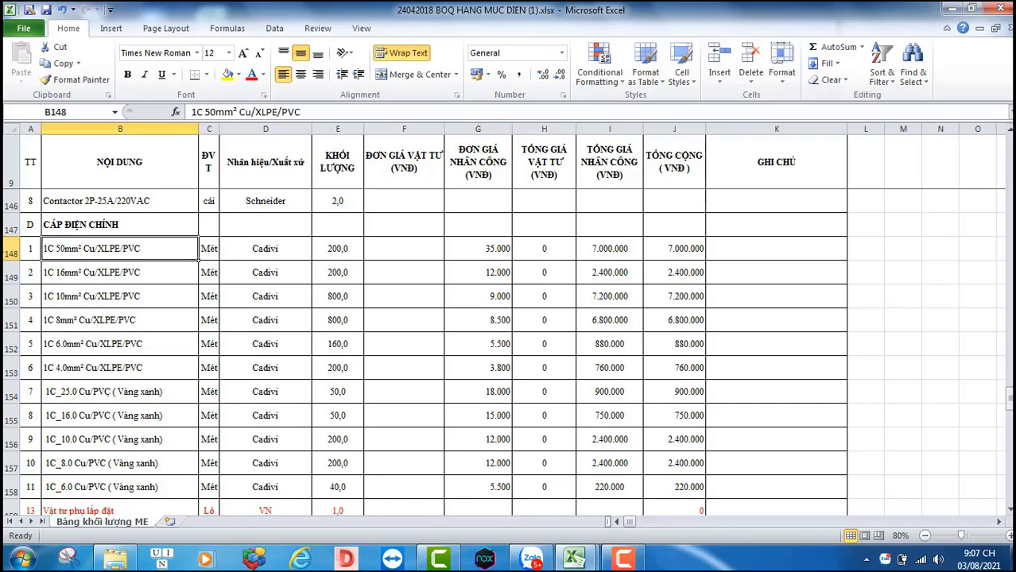
click(8, 253)
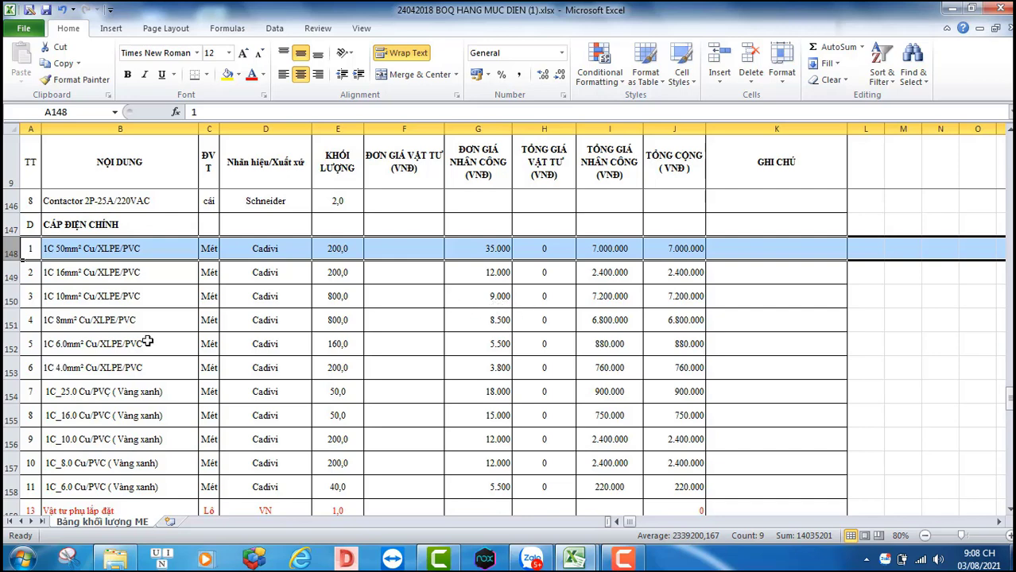
click(9, 297)
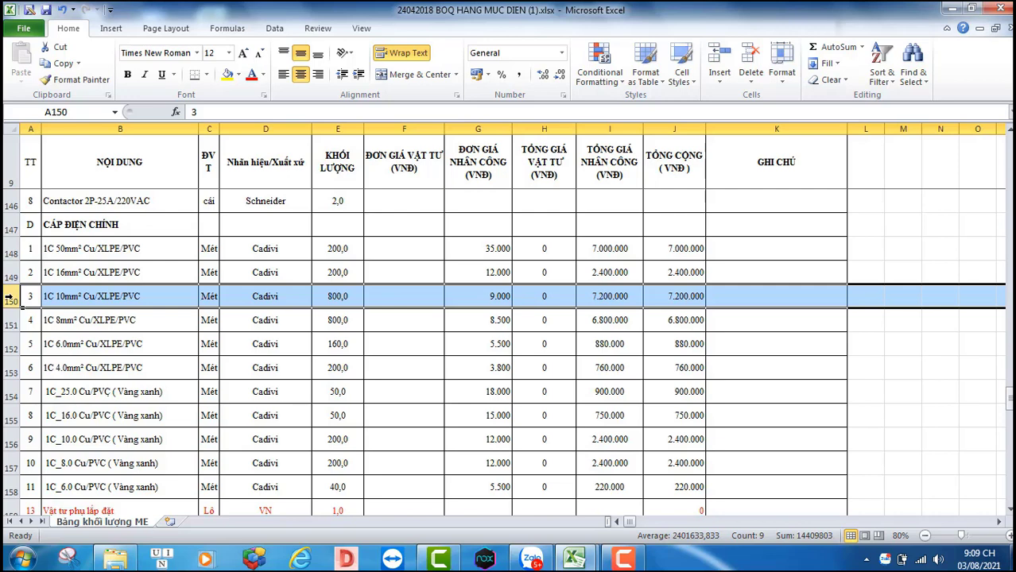
click(11, 322)
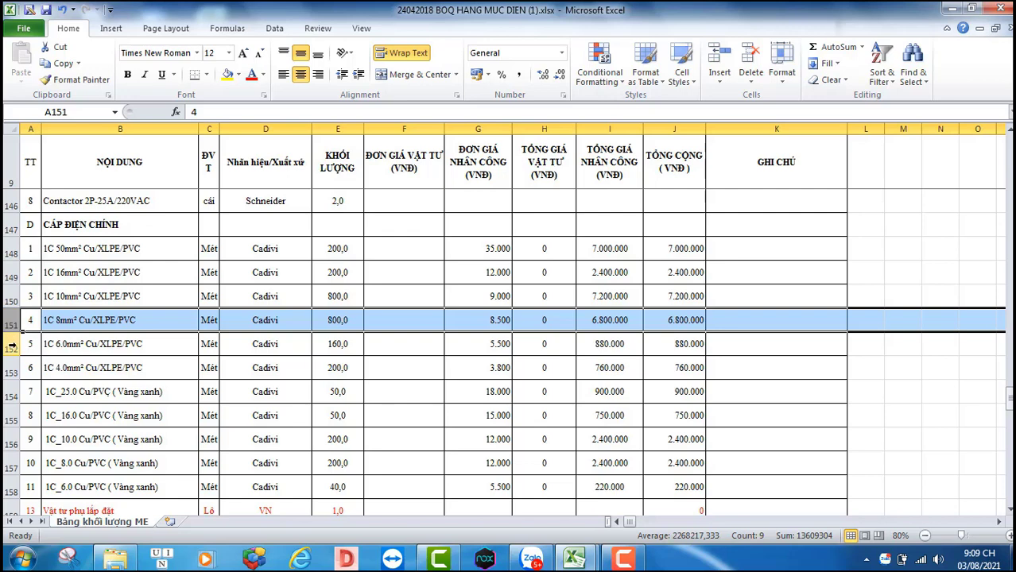
Examine the main cable rows for 1C 6.0mm² and 4.0mm² Cu/XLPE/PVC and 1C_25.0 and 1C_16.0 Cu/PVC (Vàng xanh), selecting each in turn
click(12, 344)
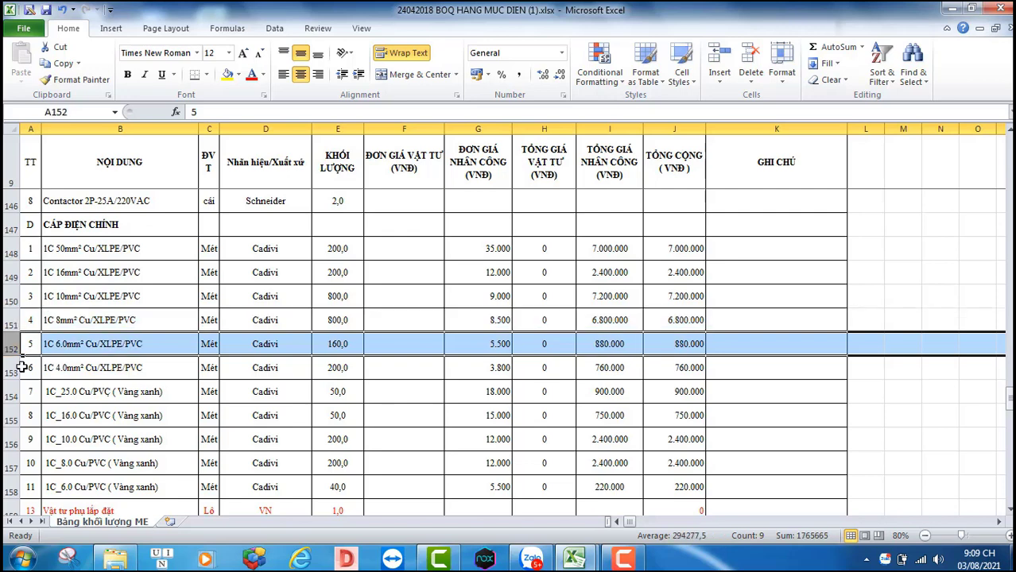
click(10, 370)
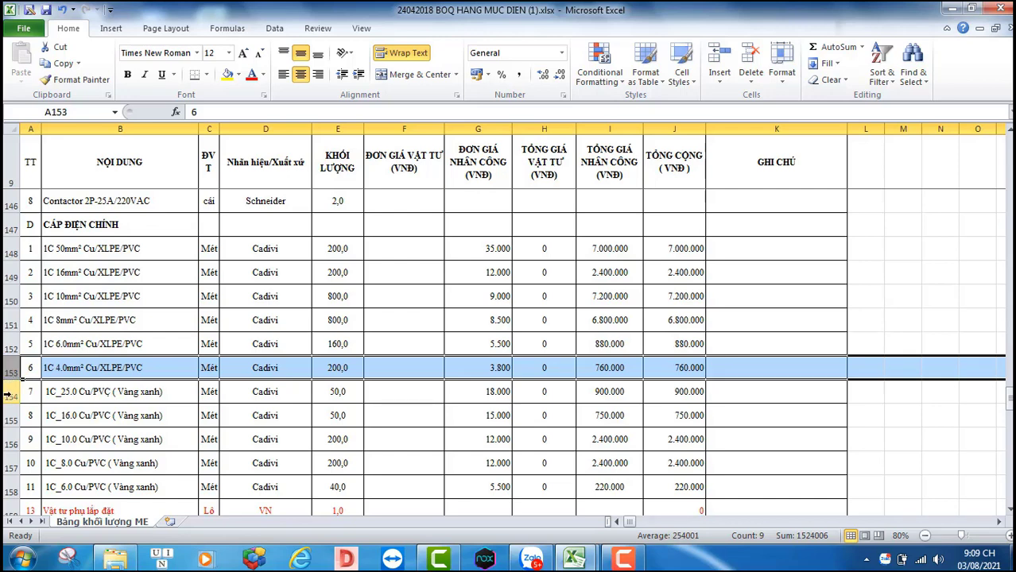
click(20, 395)
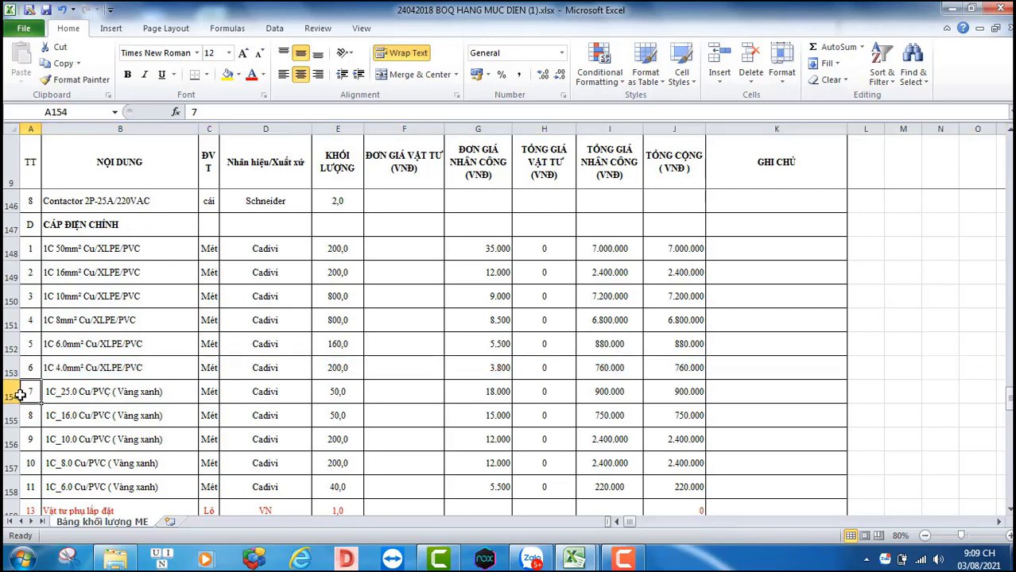
click(11, 395)
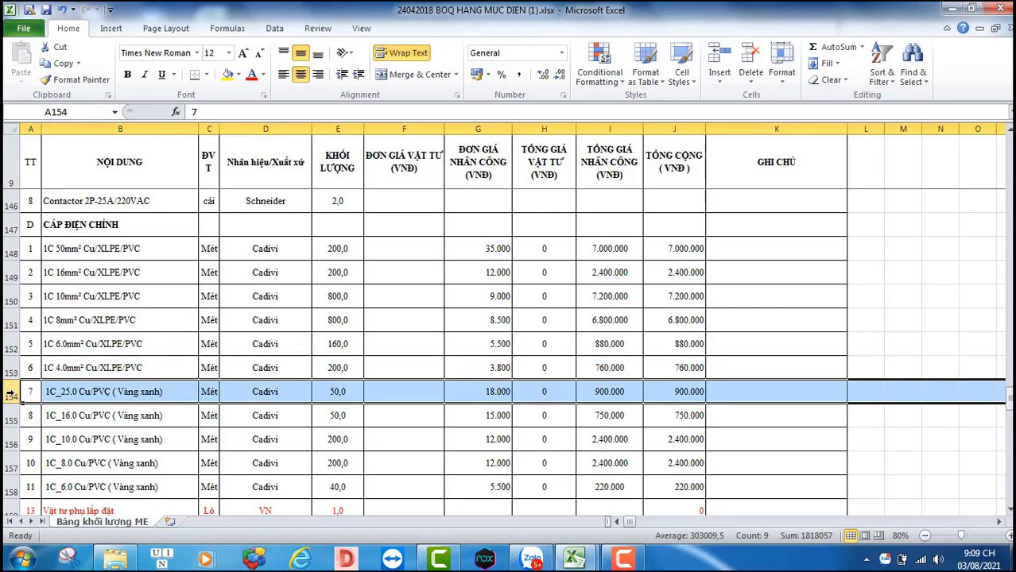
click(10, 416)
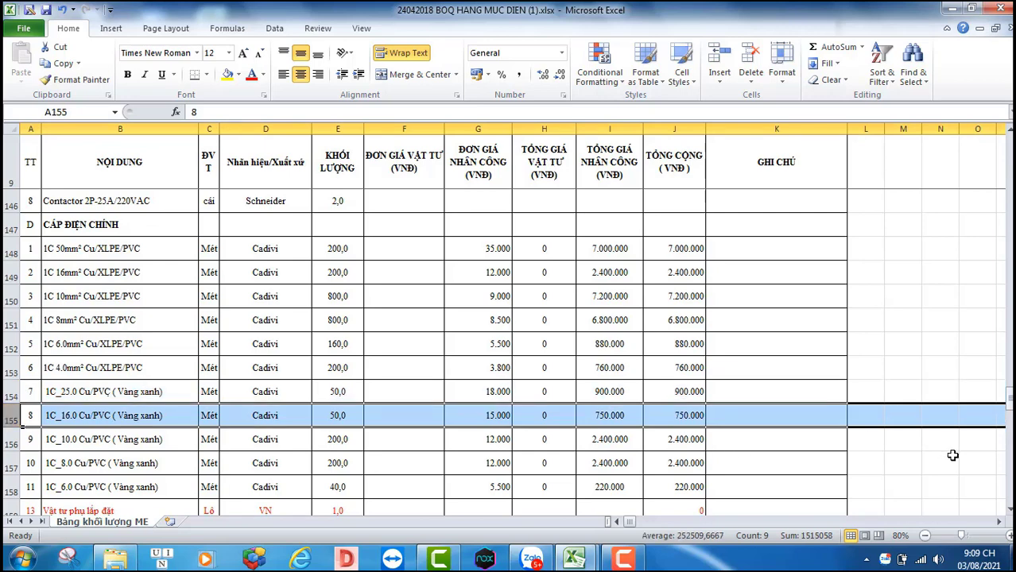
Review the CÁP ĐIỆN CHIẾU SÁNG - Ổ CẮM section, checking the Cu/PVC cables and PVC conduits with their quantities and labour unit prices
click(1009, 515)
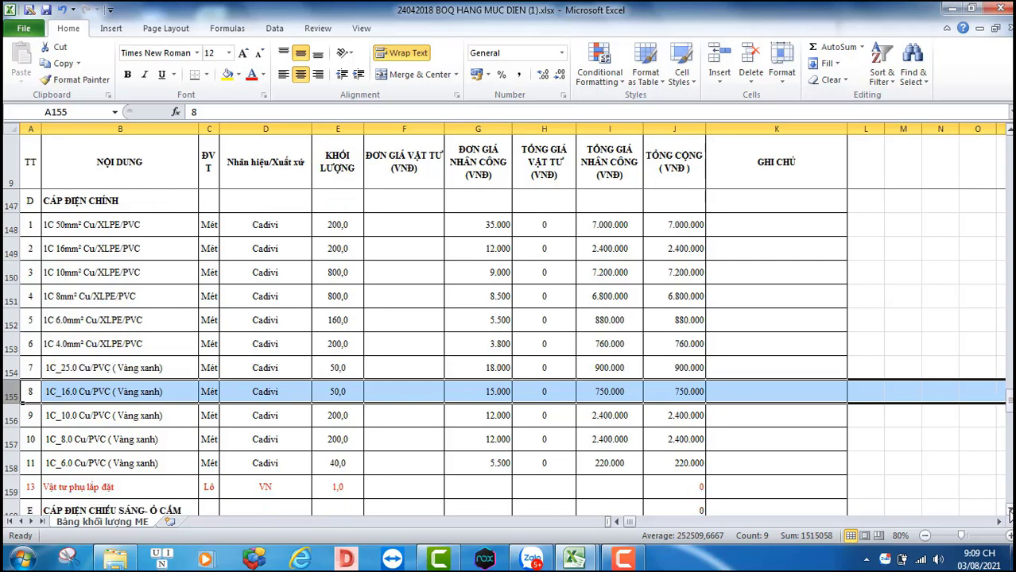
click(1010, 515)
click(1010, 514)
click(1009, 515)
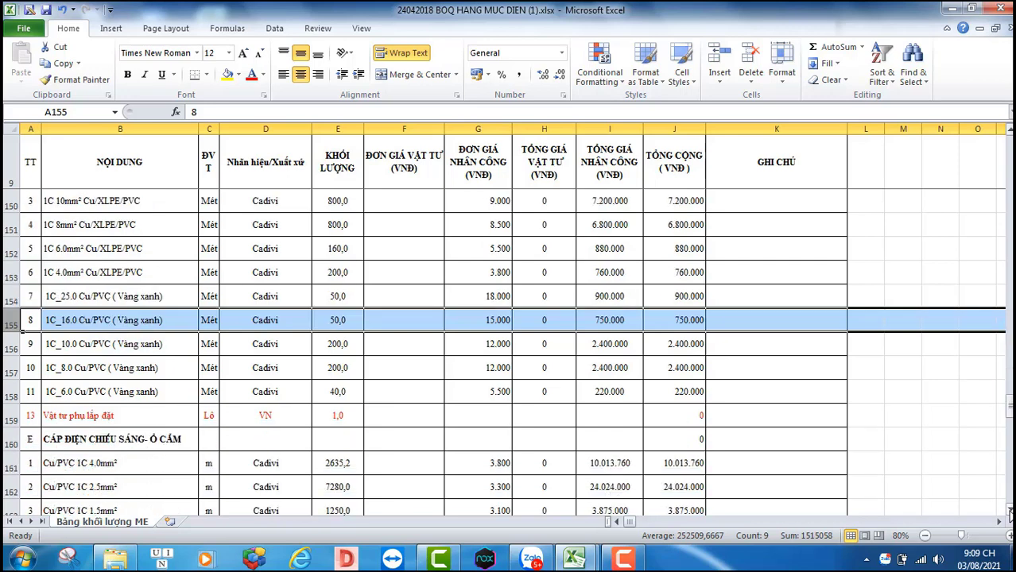
click(1009, 514)
click(1009, 514)
click(1009, 514)
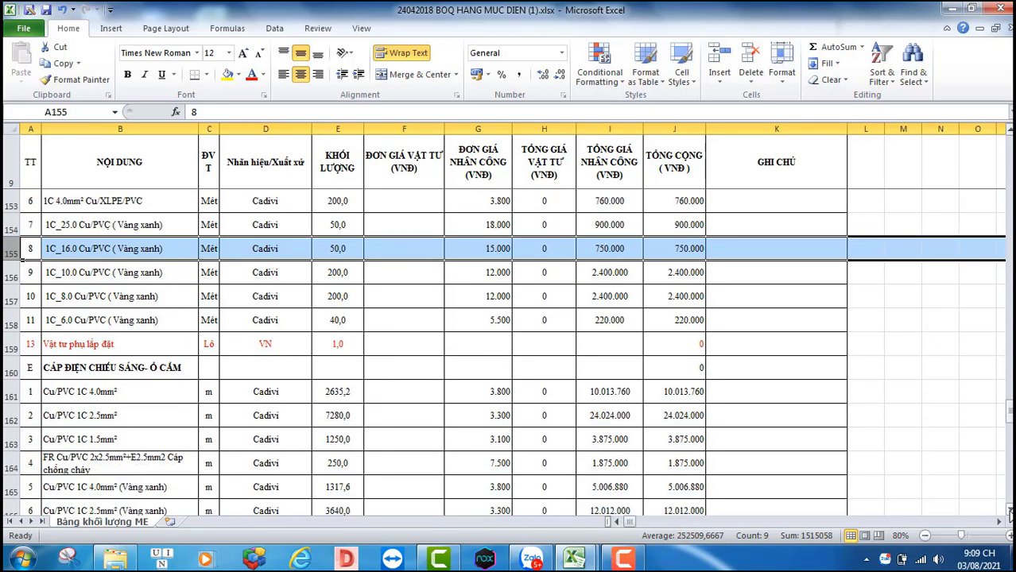
click(1009, 514)
click(1009, 514)
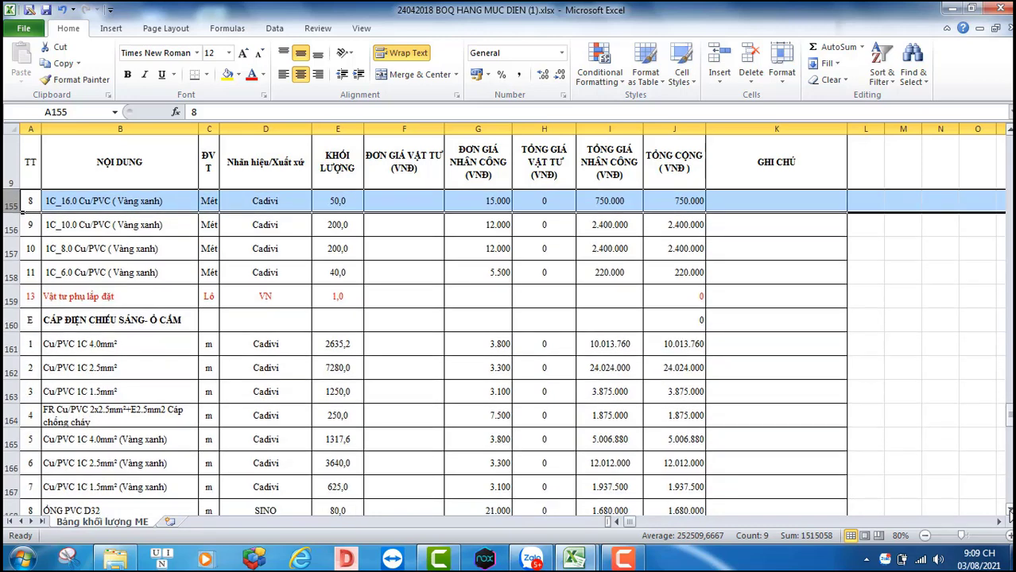
click(1009, 515)
click(1010, 515)
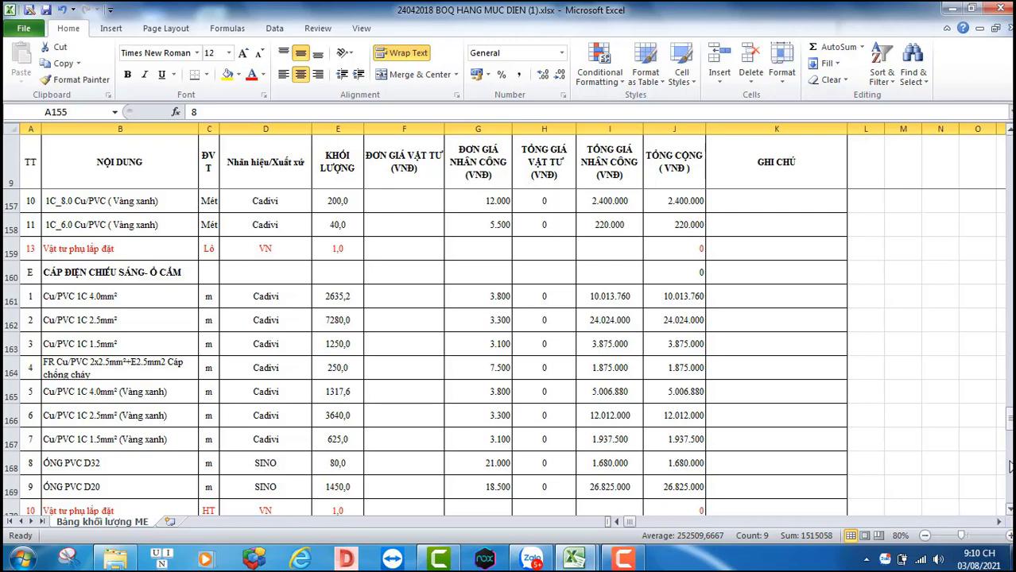
click(1010, 514)
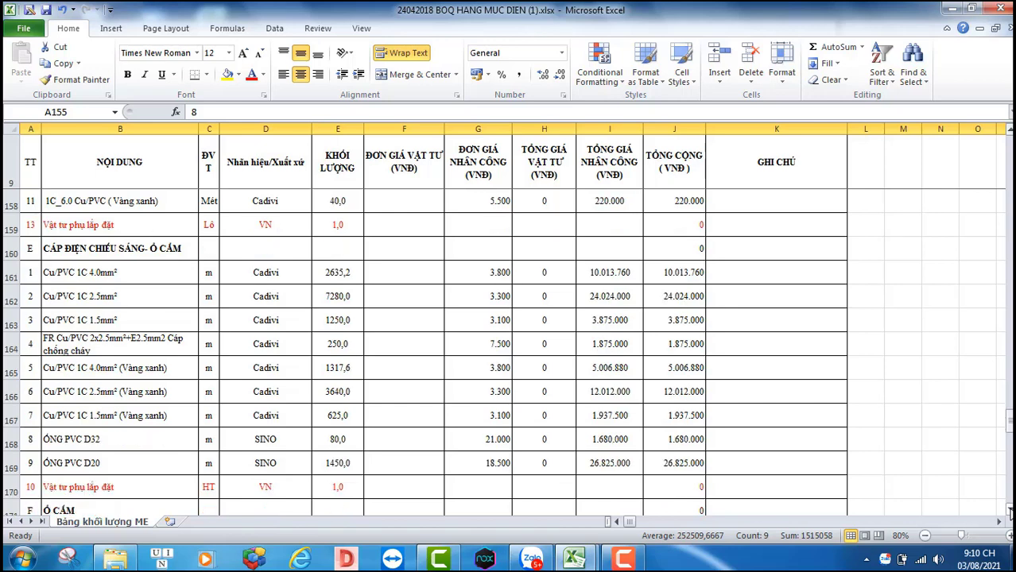
click(1010, 514)
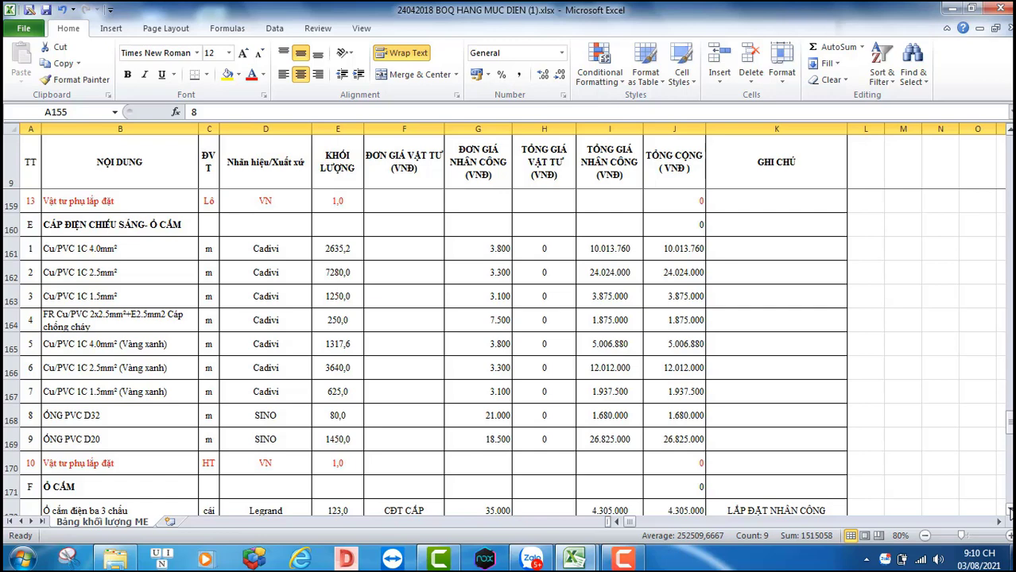
click(1009, 510)
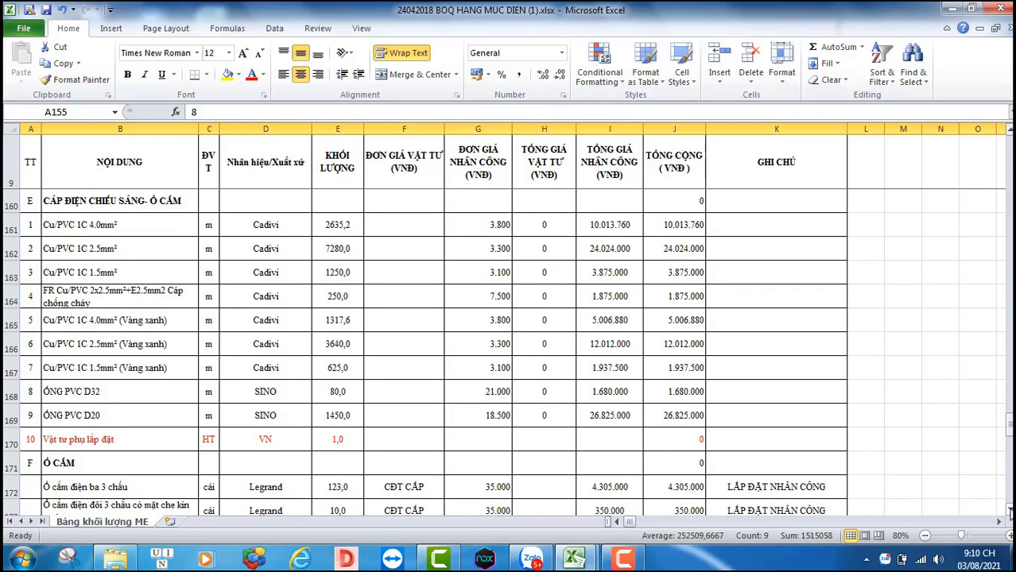
Review the Ổ CẮM section, including the Legrand sockets, the trunking sizes and the installation accessories
click(1009, 511)
click(1010, 510)
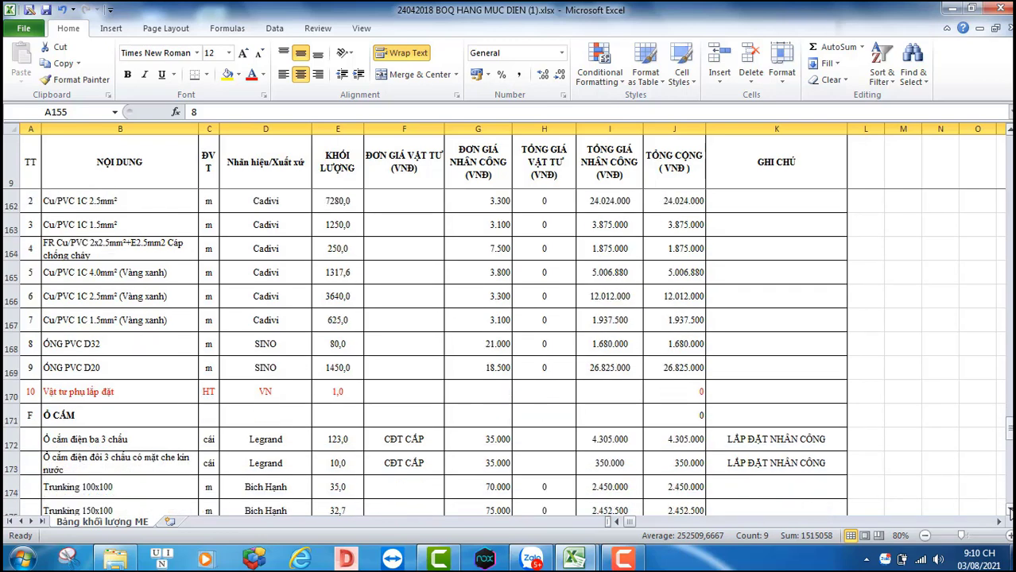
click(1010, 510)
click(1010, 510)
click(1010, 511)
click(1010, 510)
click(1009, 511)
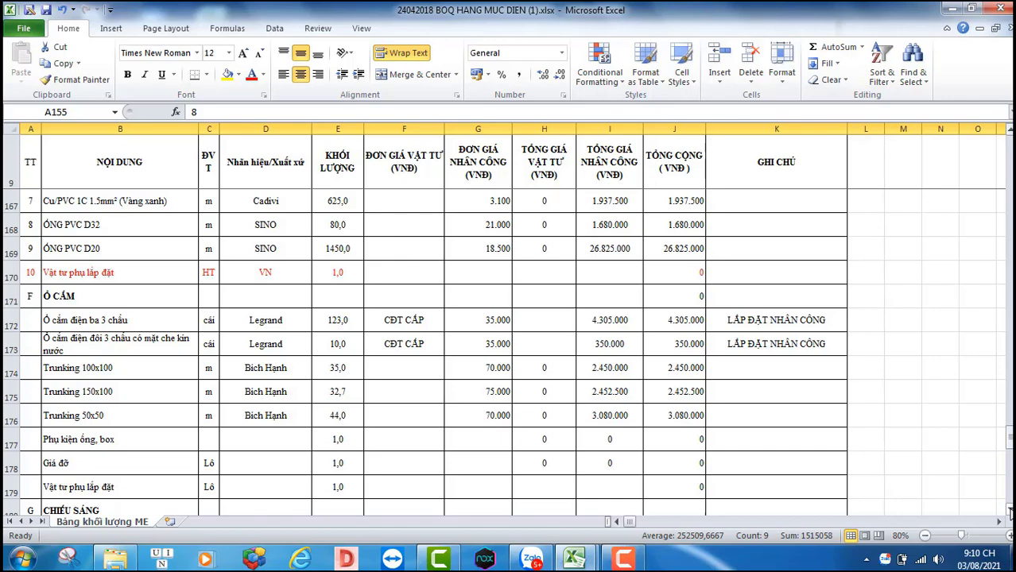
Check the first two switch rows of the CHIẾU SÁNG section for owner-supplied material, quantity and labour unit price
click(1009, 511)
click(1010, 511)
click(1010, 511)
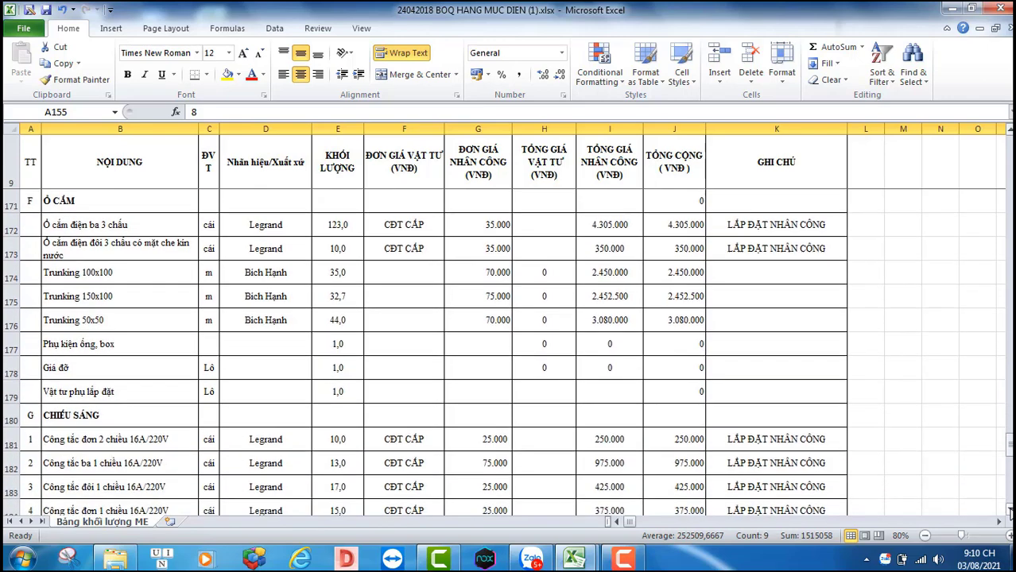
click(1010, 511)
click(1010, 511)
click(1010, 511)
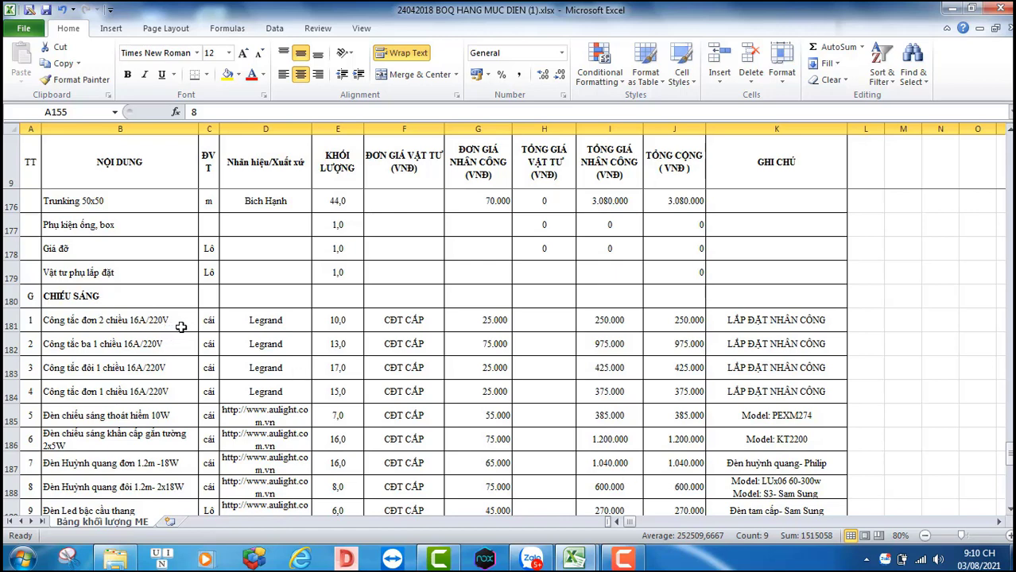
click(406, 324)
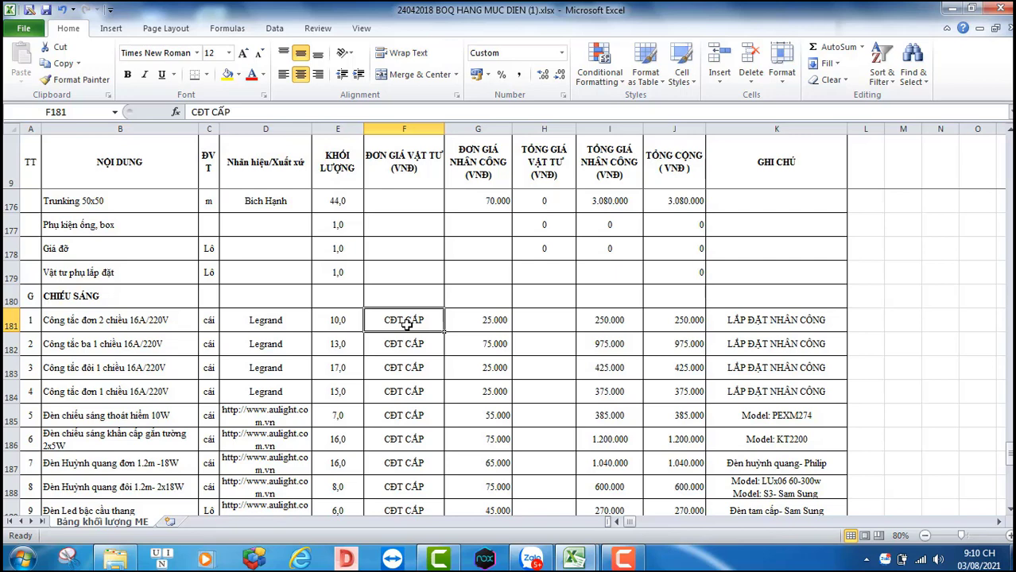
click(479, 324)
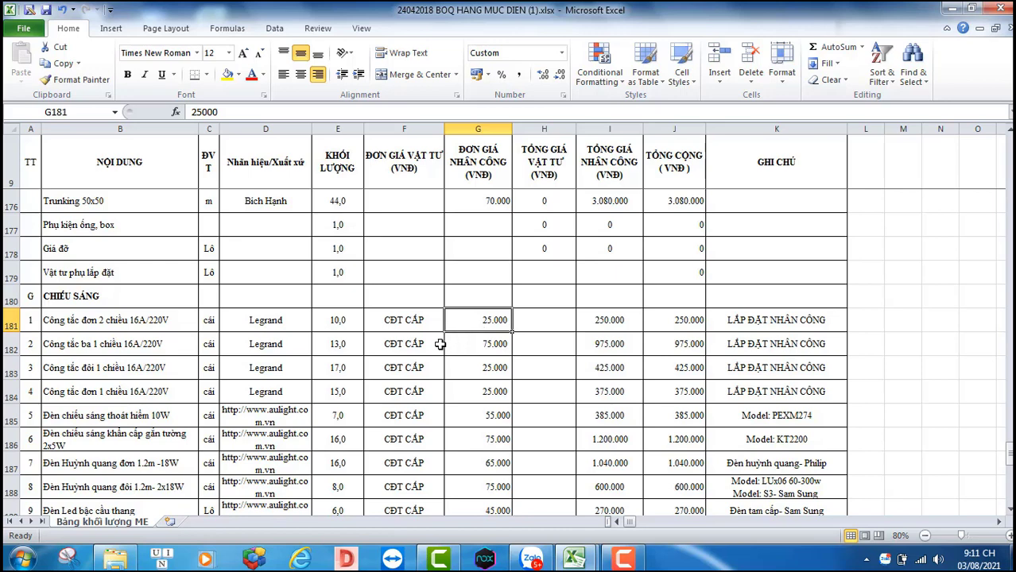
click(349, 345)
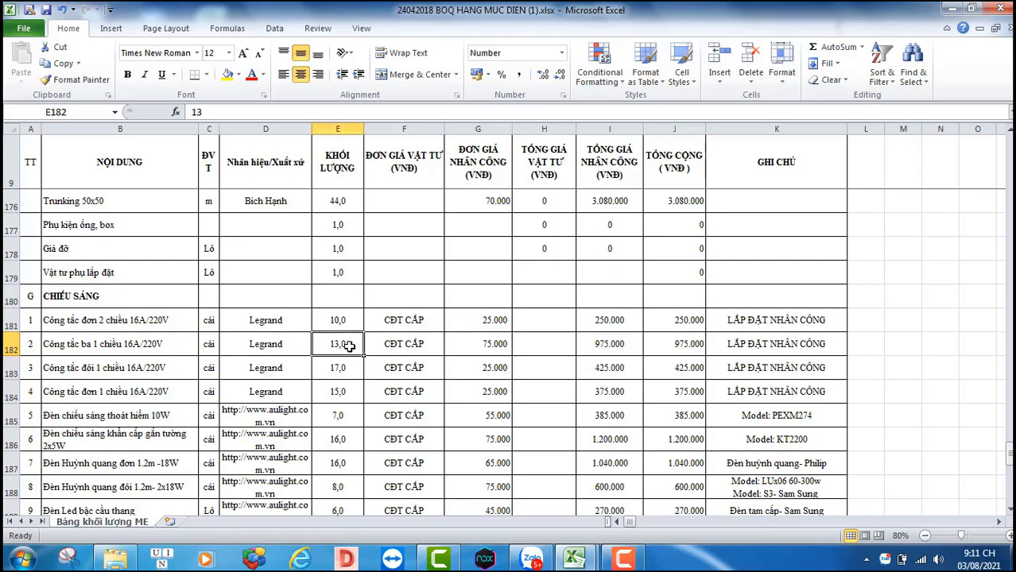
click(496, 348)
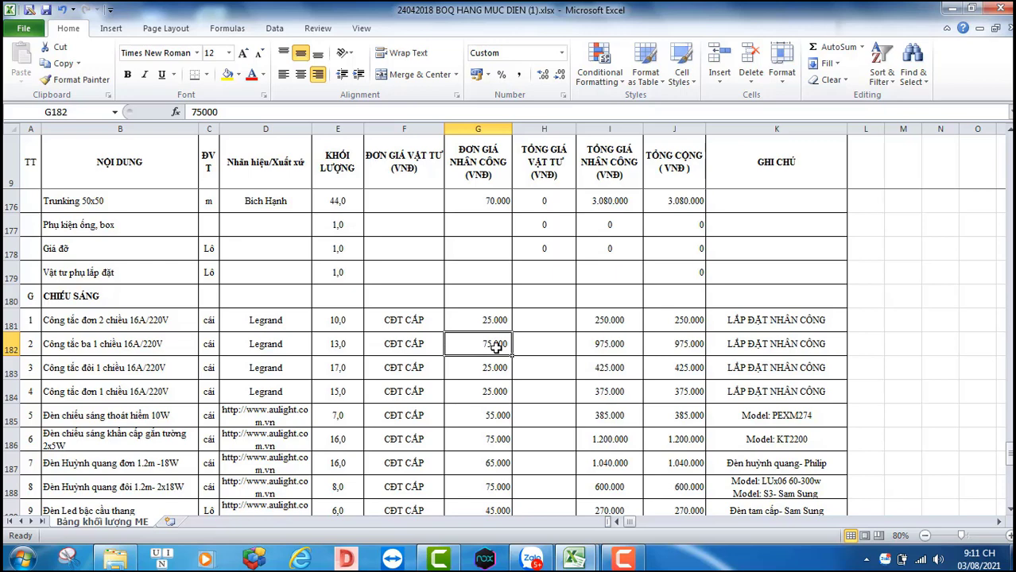
Review the CHIẾU SÁNG rows following the switches, from the 10W exit light to the led downlights, including models and labour prices
click(1009, 510)
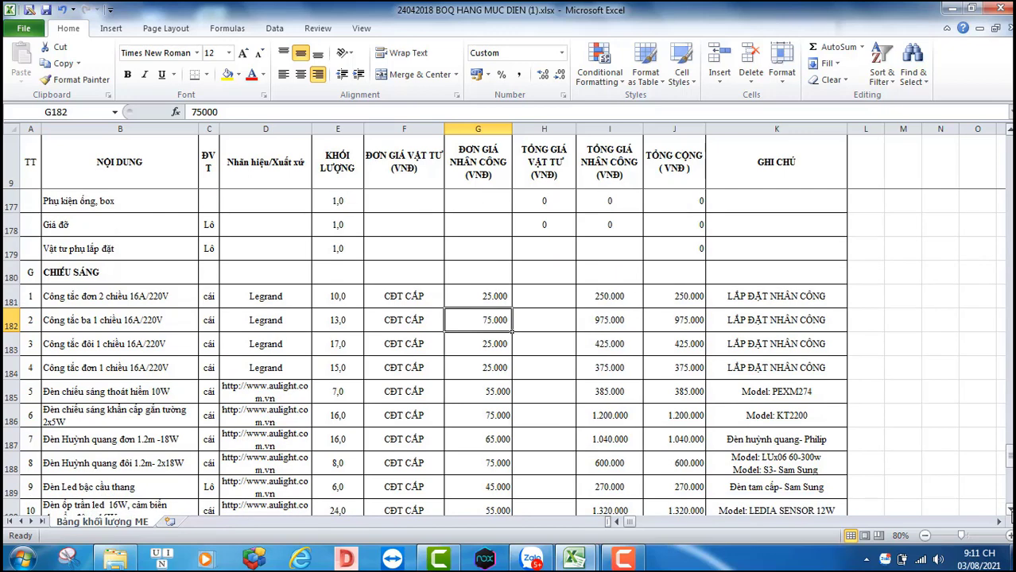
click(1009, 509)
click(1009, 509)
click(1009, 509)
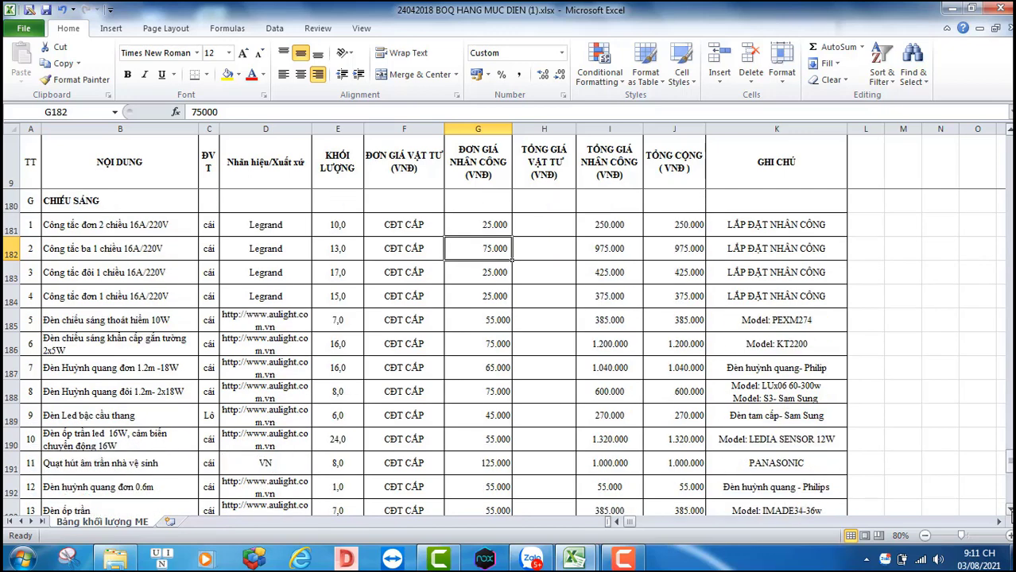
click(1009, 509)
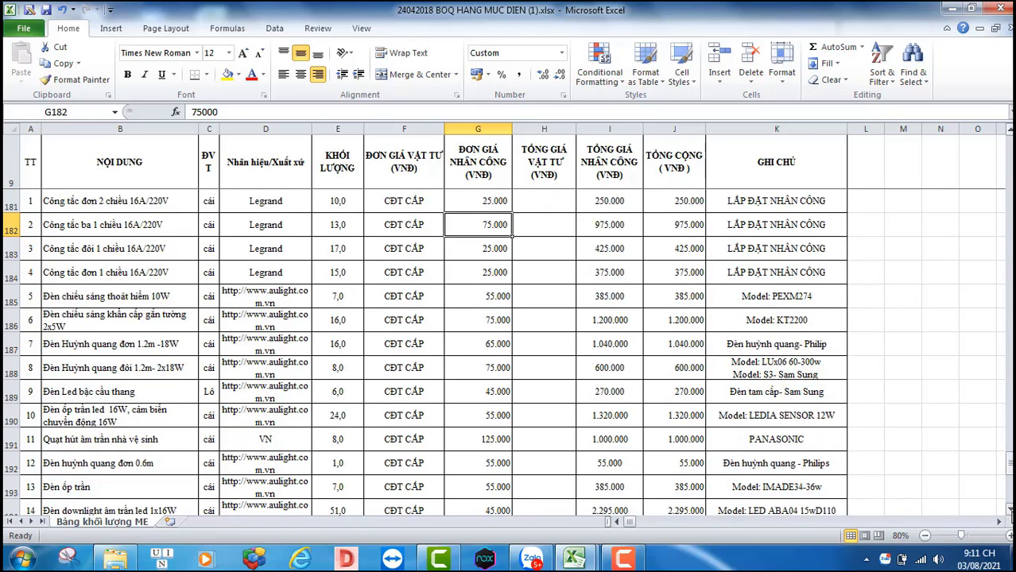
click(1009, 509)
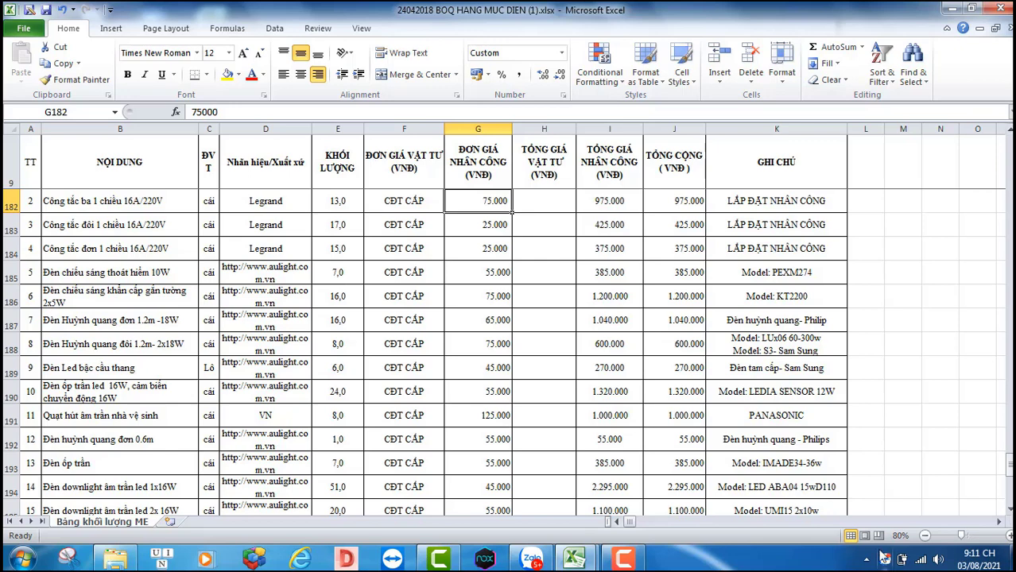
mouse_move(636, 566)
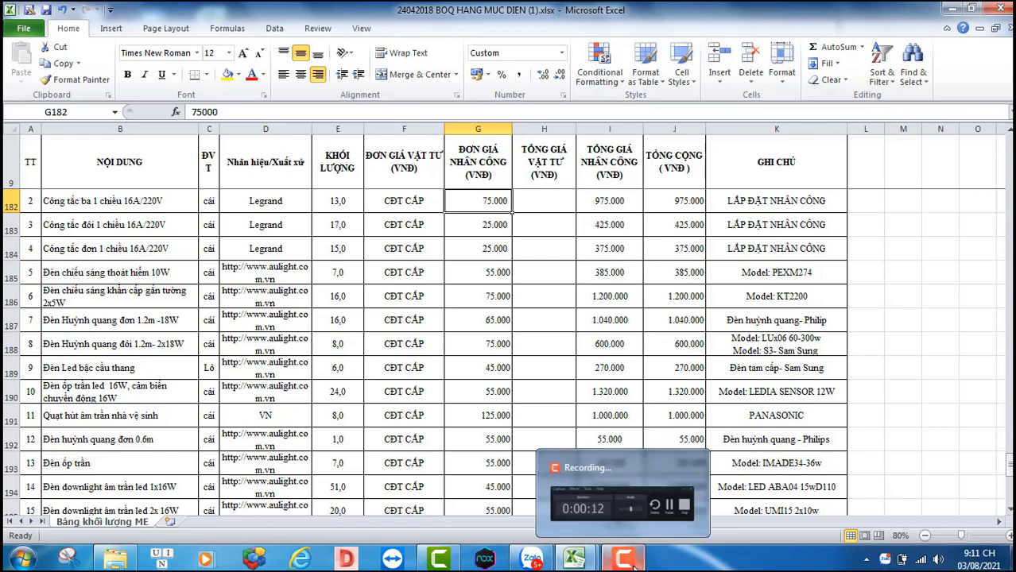
click(634, 565)
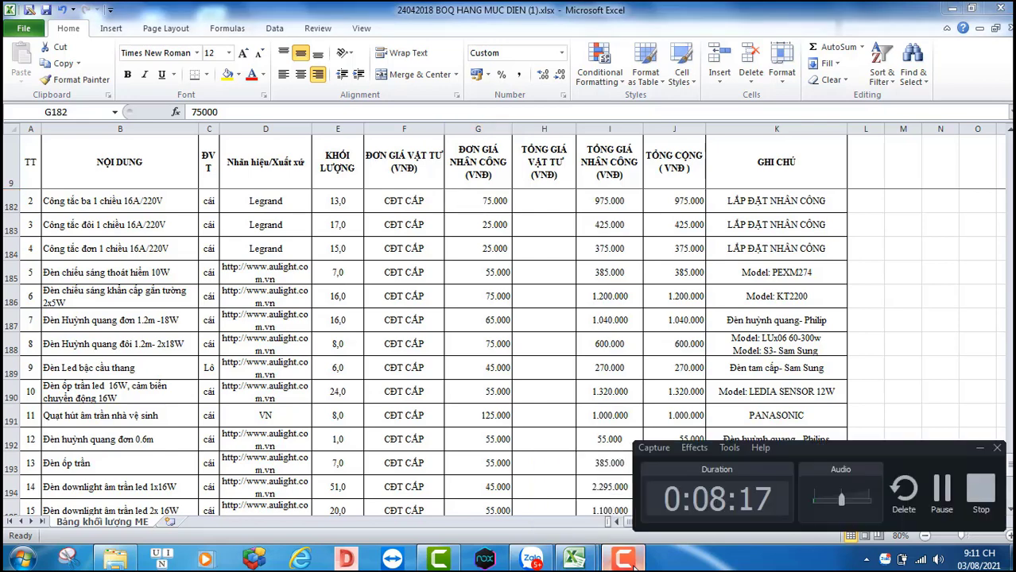
click(634, 565)
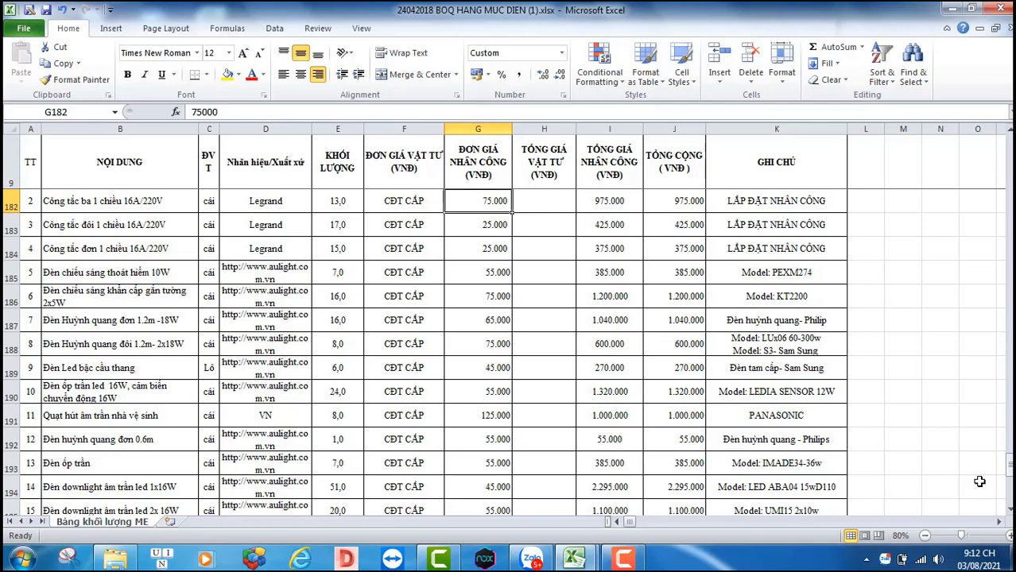
Examine the CHIẾU SÁNG fixtures from the toilet ceiling fan to the facade lights, checking quantities, labour unit prices and models
click(1010, 513)
click(1009, 512)
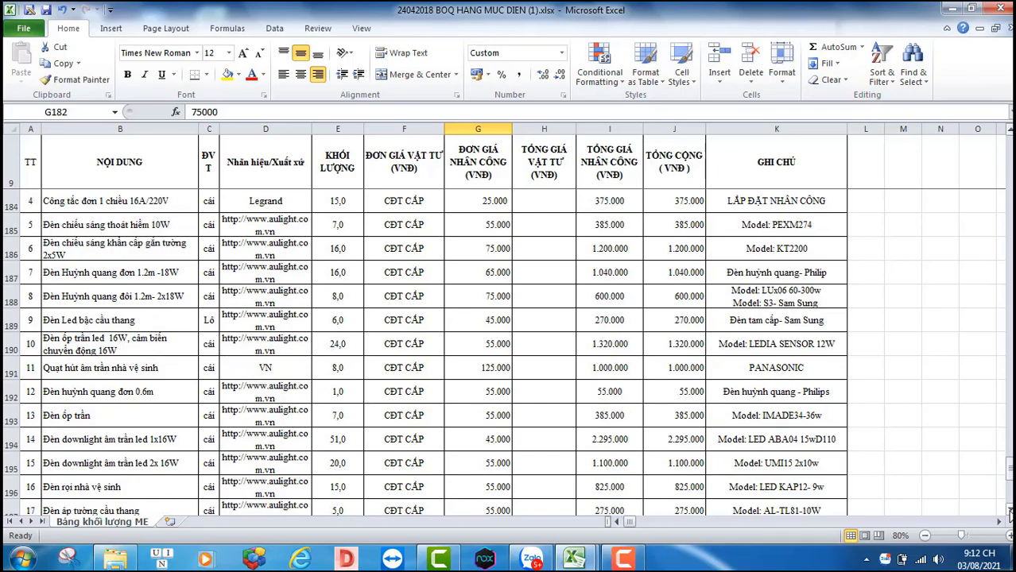
click(1010, 513)
click(1010, 513)
click(1009, 513)
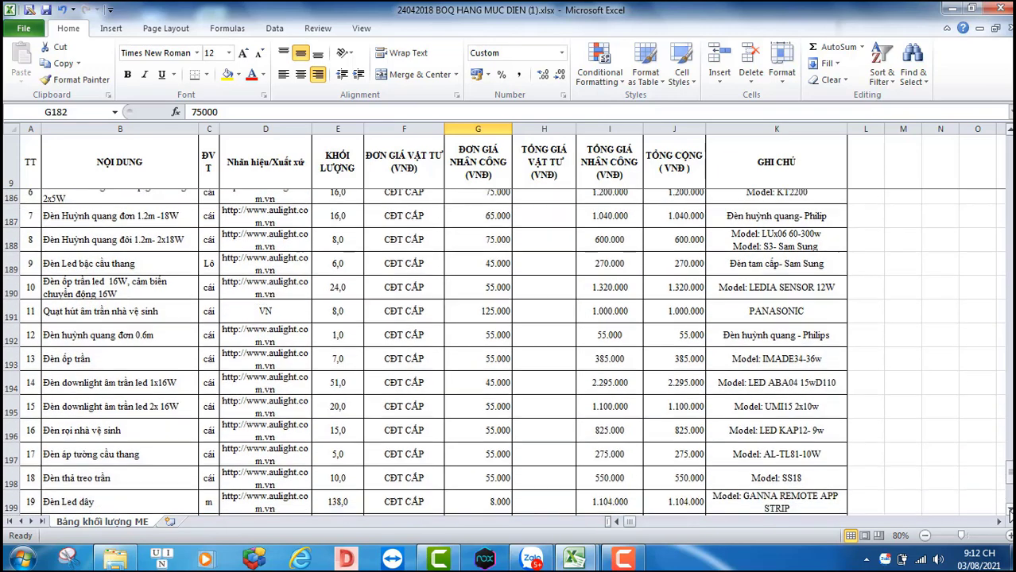
click(1009, 513)
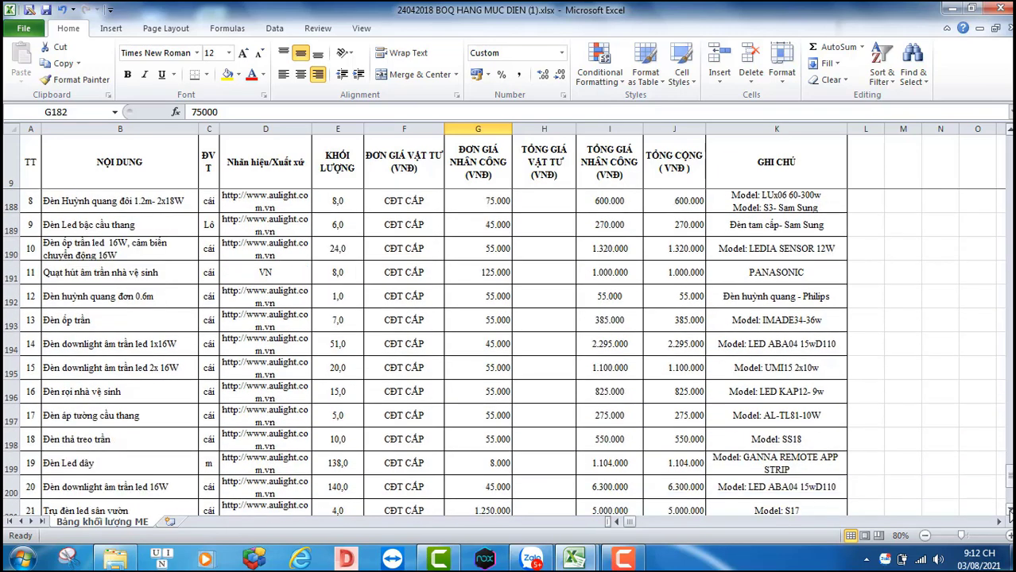
click(1009, 513)
click(1009, 513)
click(1010, 512)
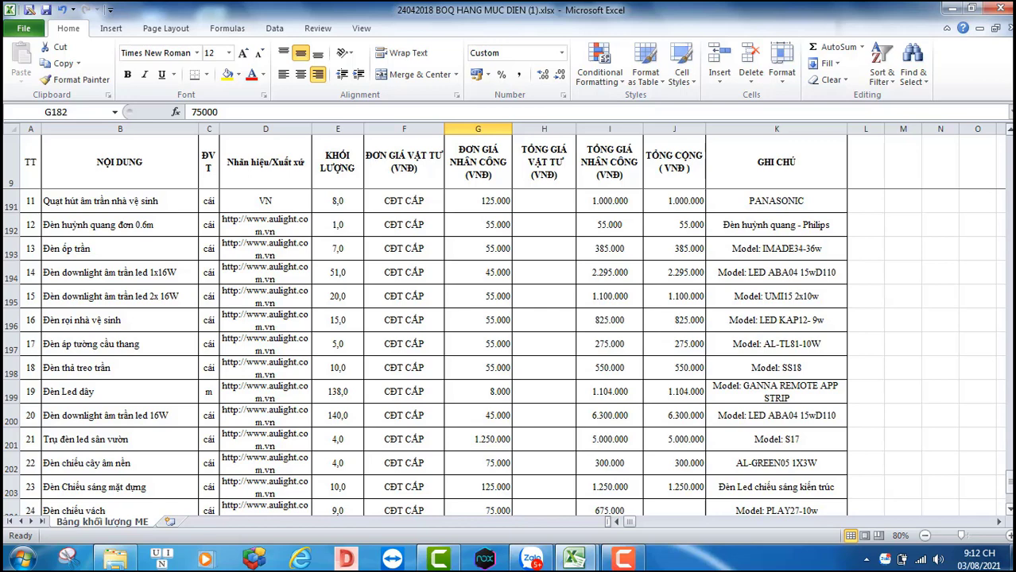
Review the last lighting and accessory rows down to the TỔNG HỢP grand total at the end of the sheet
scroll(509, 318, down, 1)
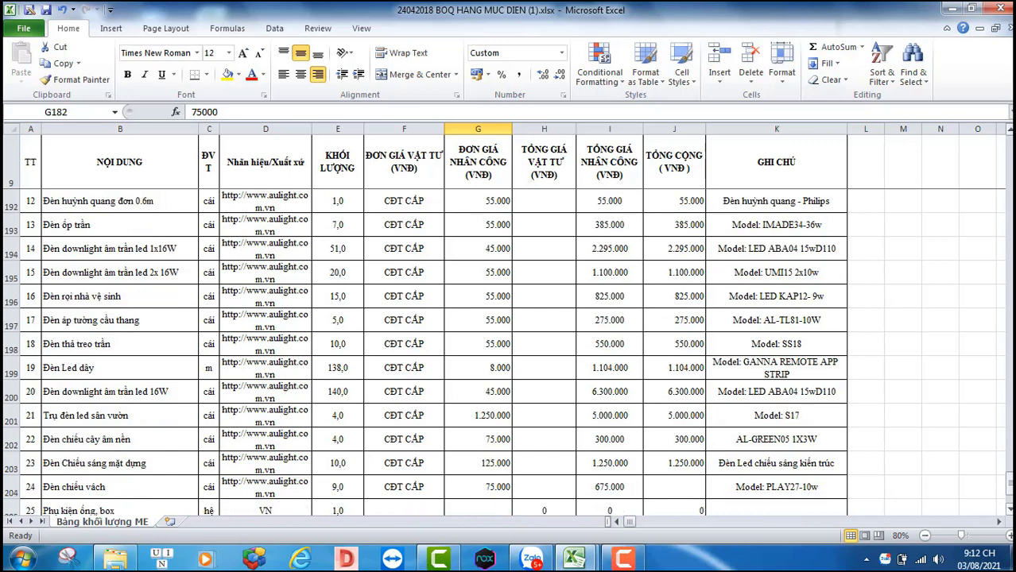
scroll(508, 350, down, 1)
scroll(509, 350, down, 1)
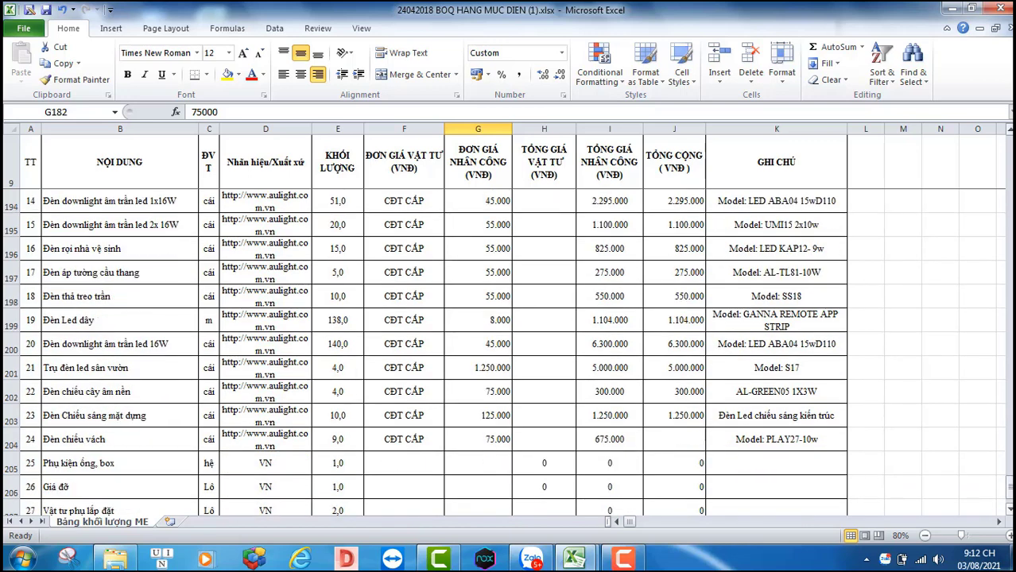
scroll(509, 349, down, 1)
scroll(508, 350, down, 1)
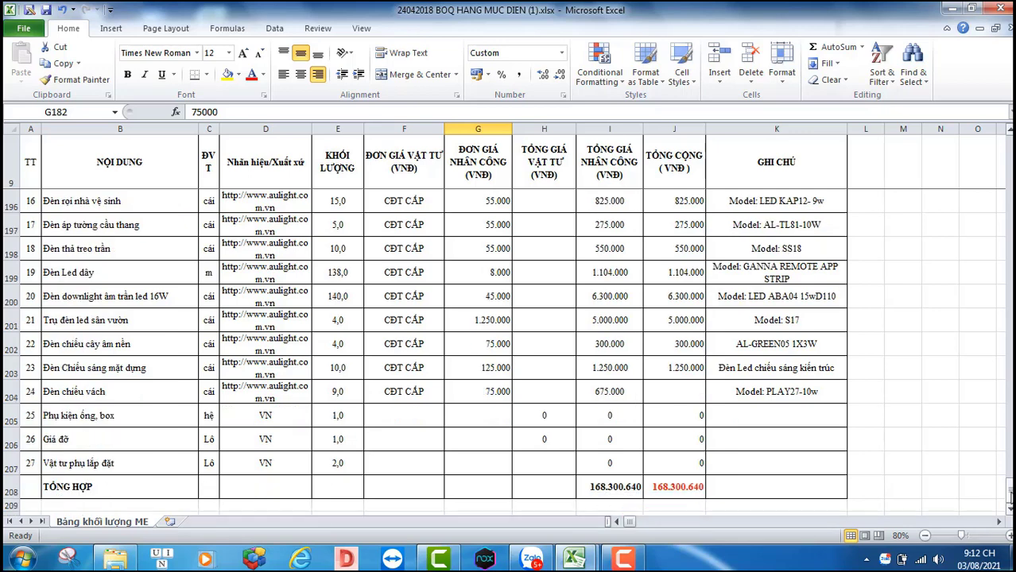
mouse_move(640, 562)
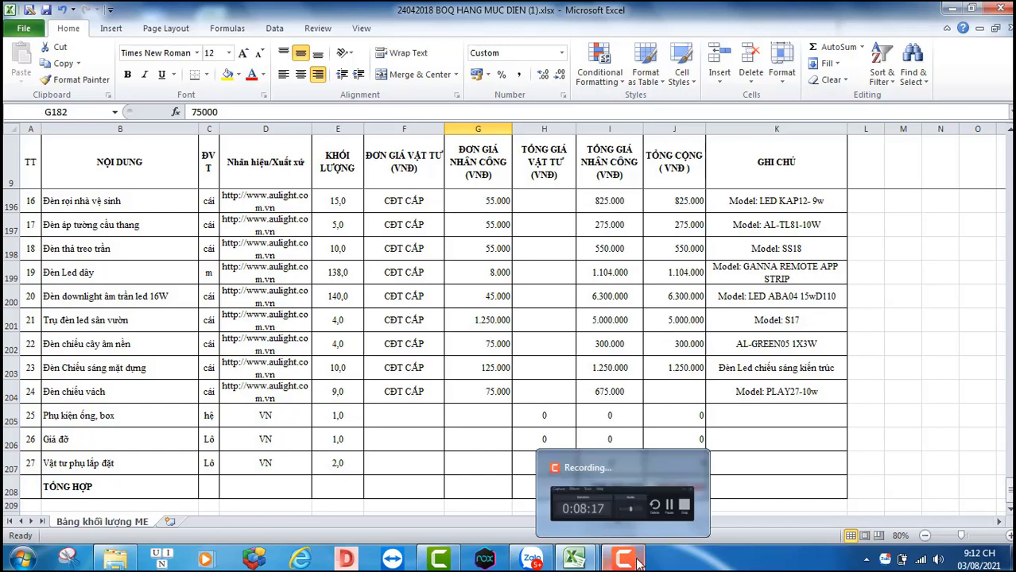
click(640, 561)
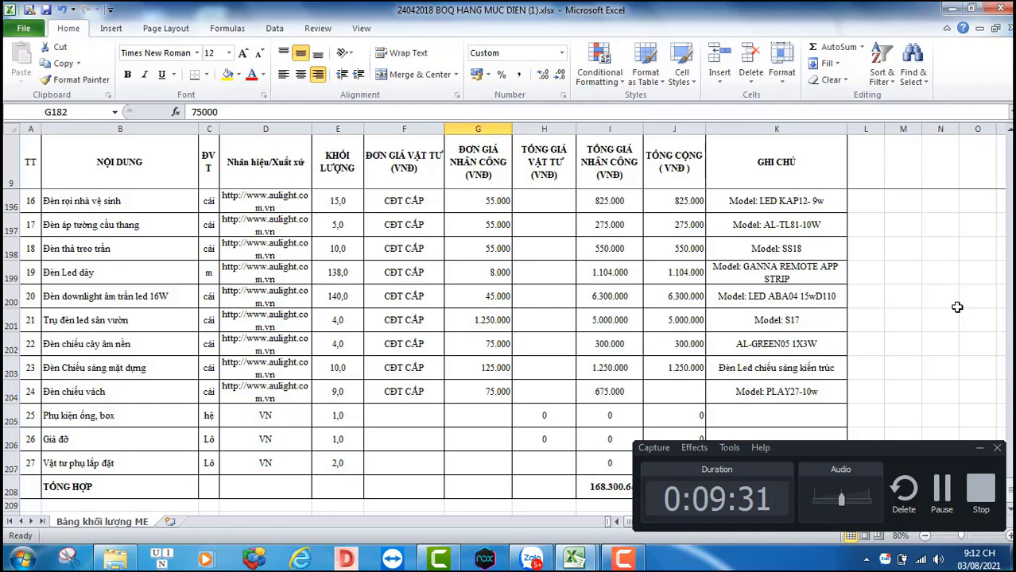
click(928, 363)
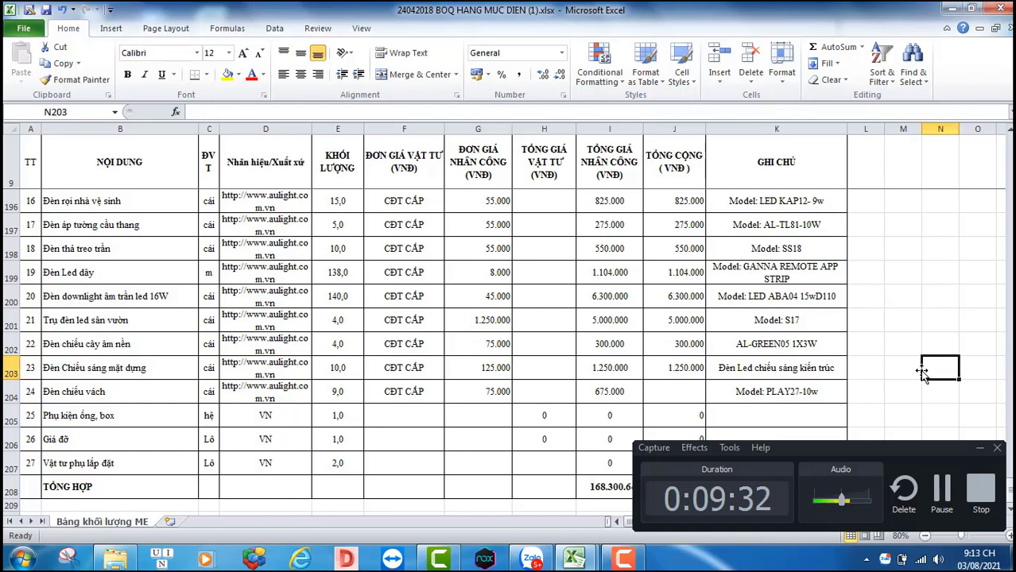
click(628, 564)
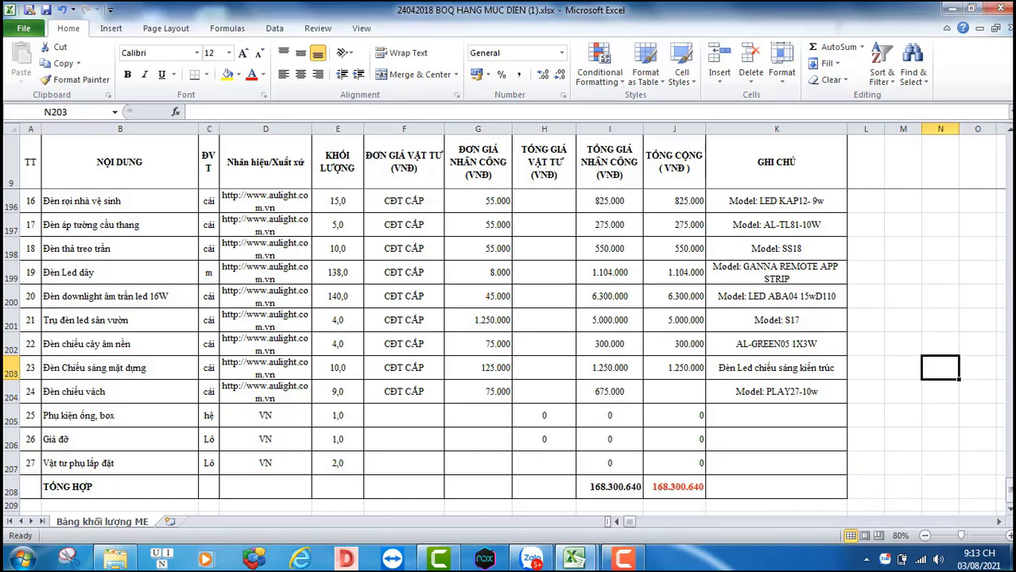
Switch to Windows Explorer and open "de 1+ dap an Catiedu.doc" from the ĐỀ THI CATI EDU - ĐIỀU CHỈNH folder on drive E: to view its start
drag(1010, 492, 986, 137)
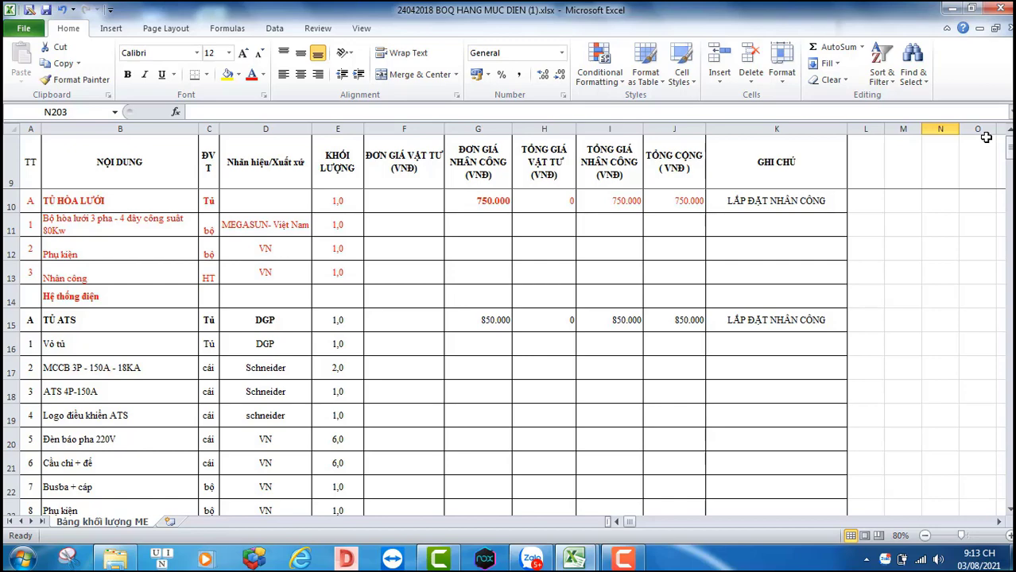
click(952, 8)
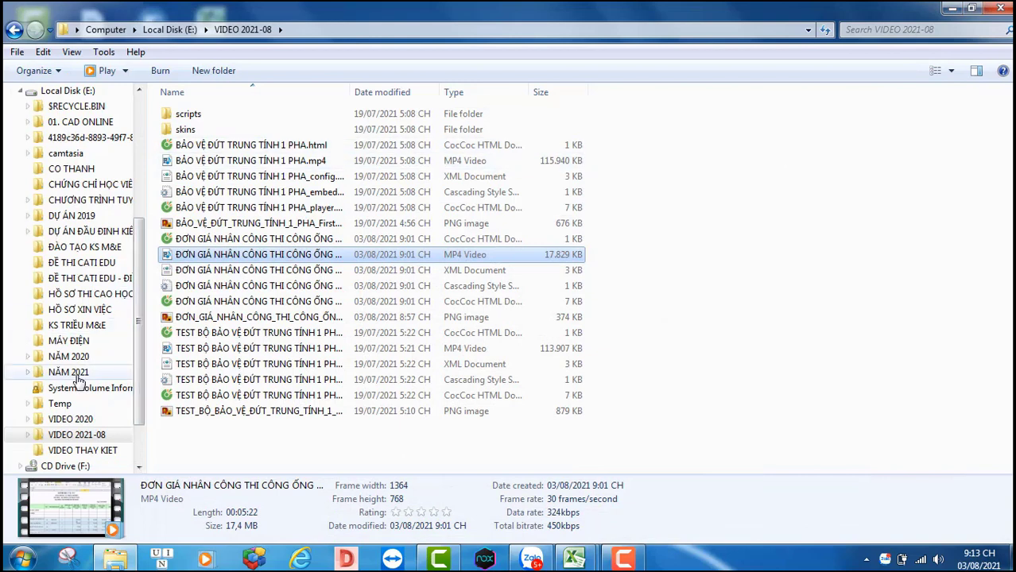
click(107, 251)
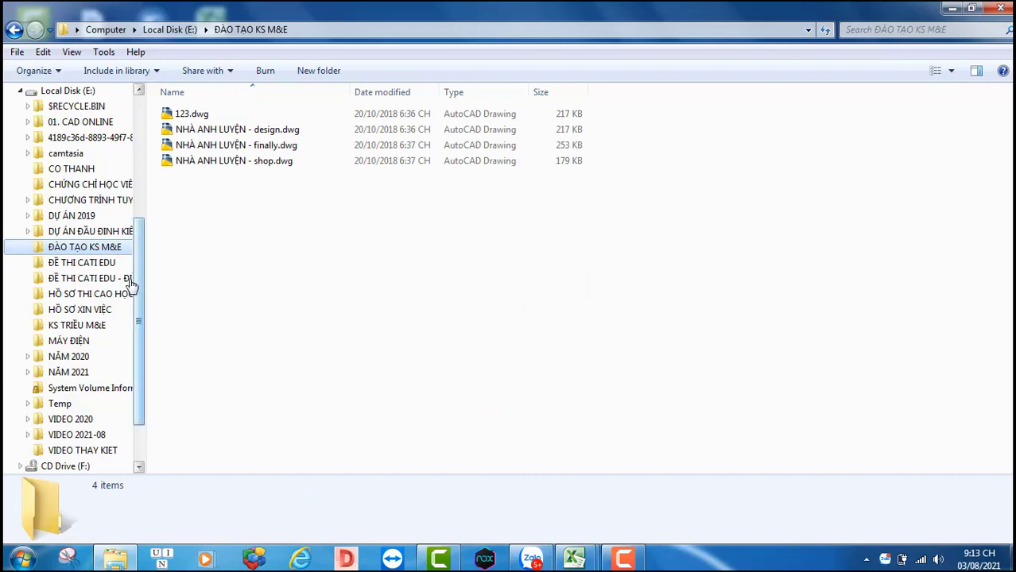
click(107, 280)
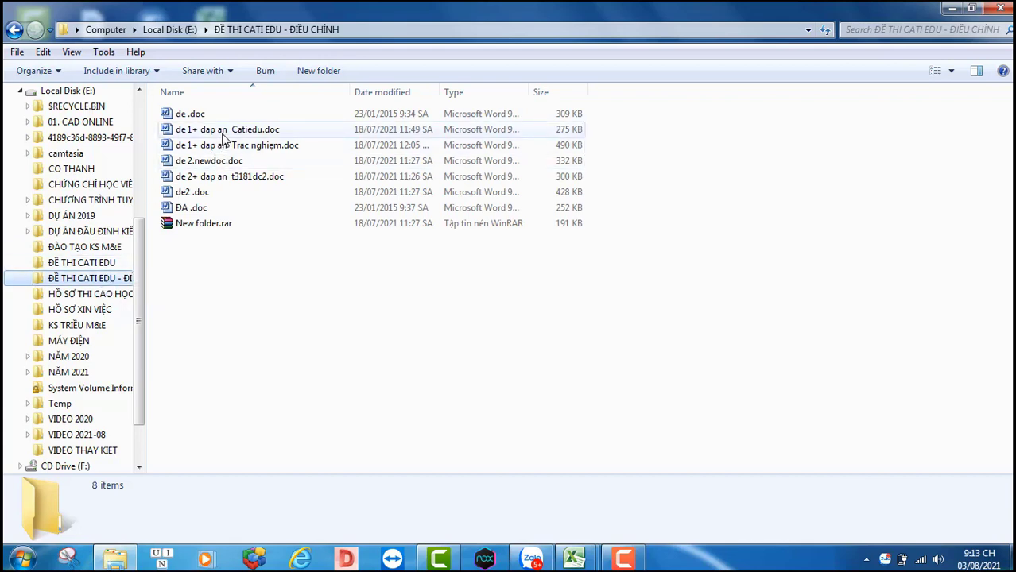
click(223, 136)
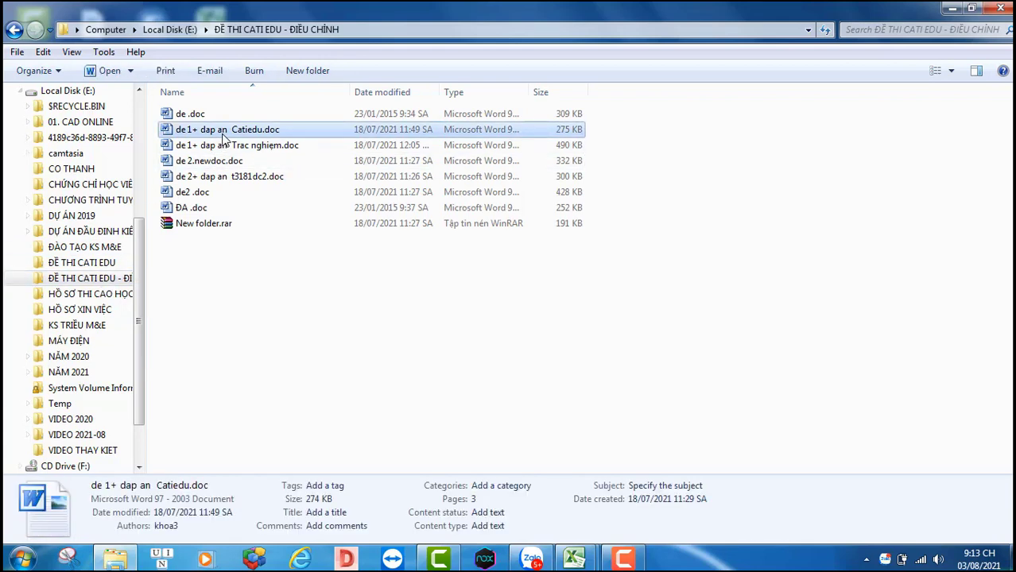
double_click(223, 136)
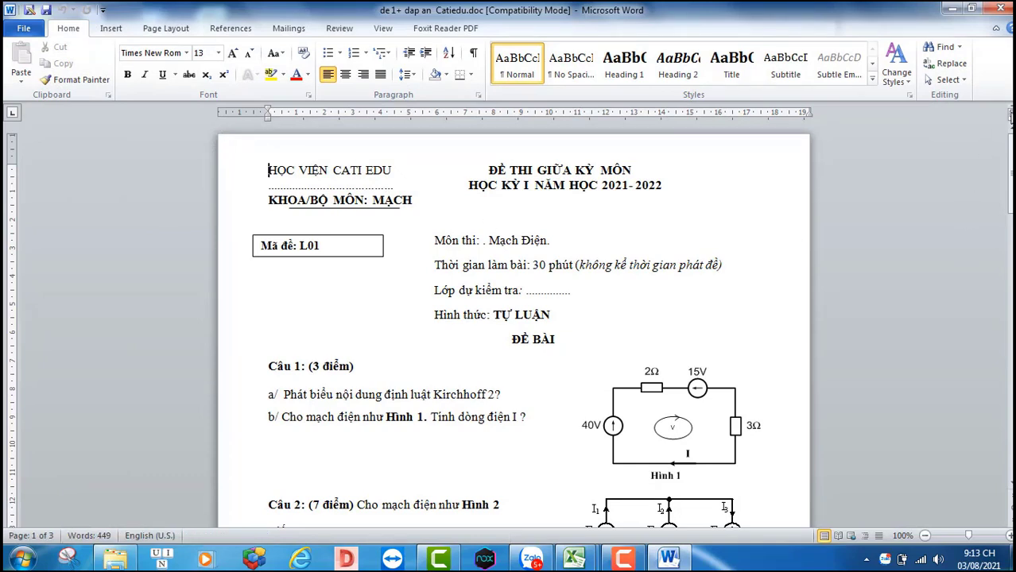
click(1010, 158)
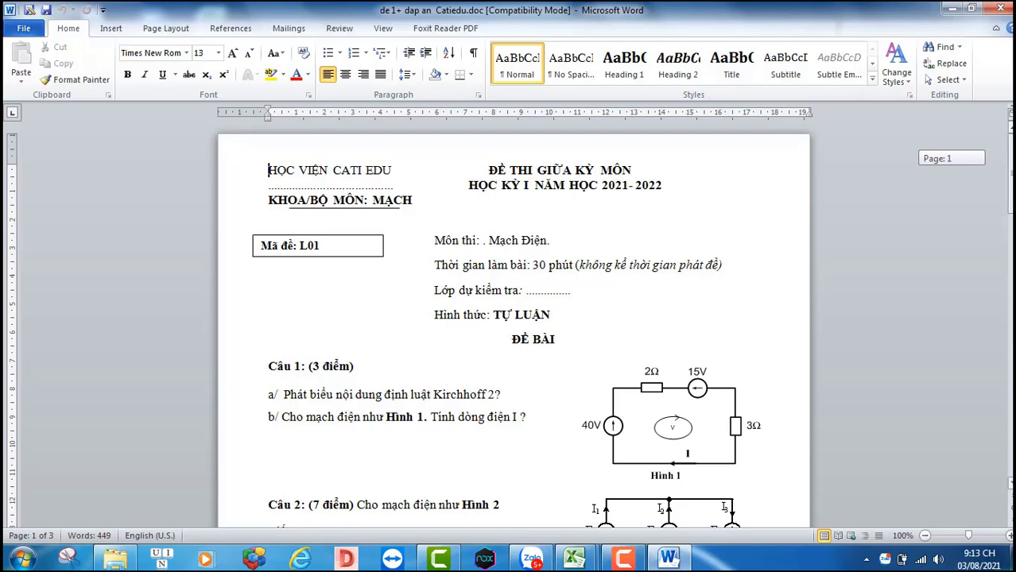
mouse_move(1009, 159)
mouse_down()
mouse_move(1010, 211)
mouse_move(1009, 163)
mouse_up()
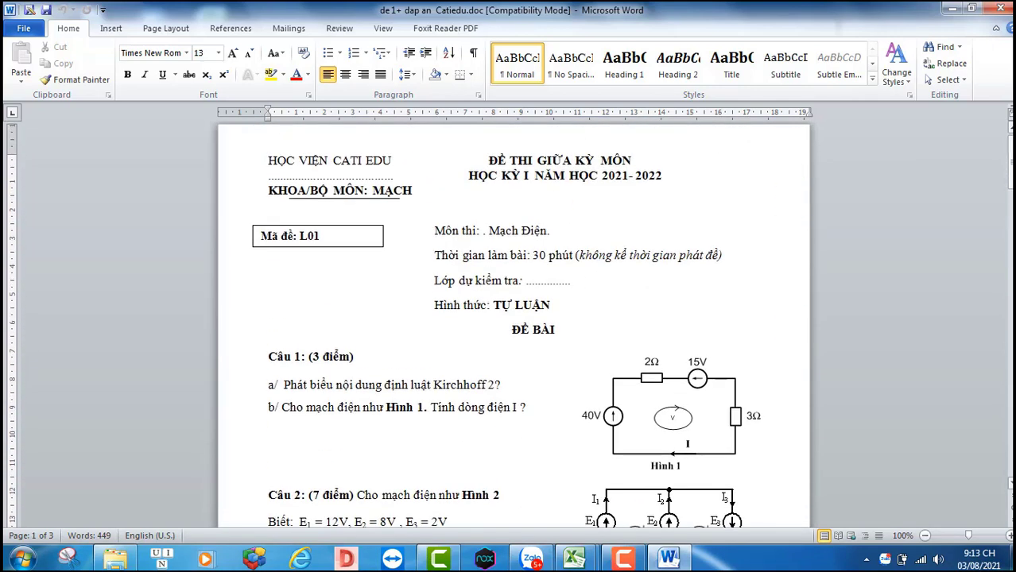
Switch back to Excel and bring up the water workbook 24042018 BANG KHOI LUONG NUOC NHA VAN PHONG, followed by the electrical BOQ workbook
click(623, 560)
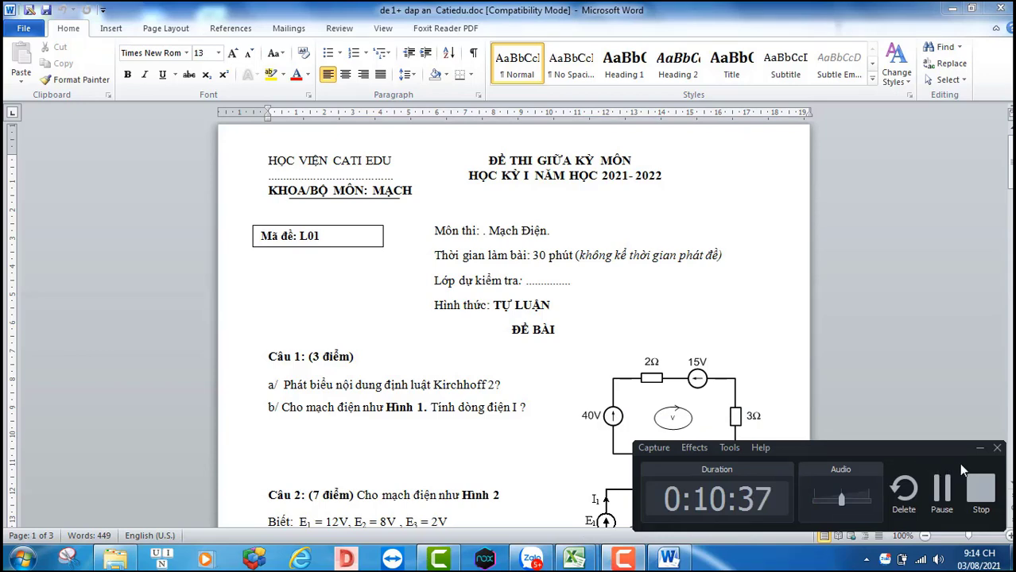
mouse_move(576, 561)
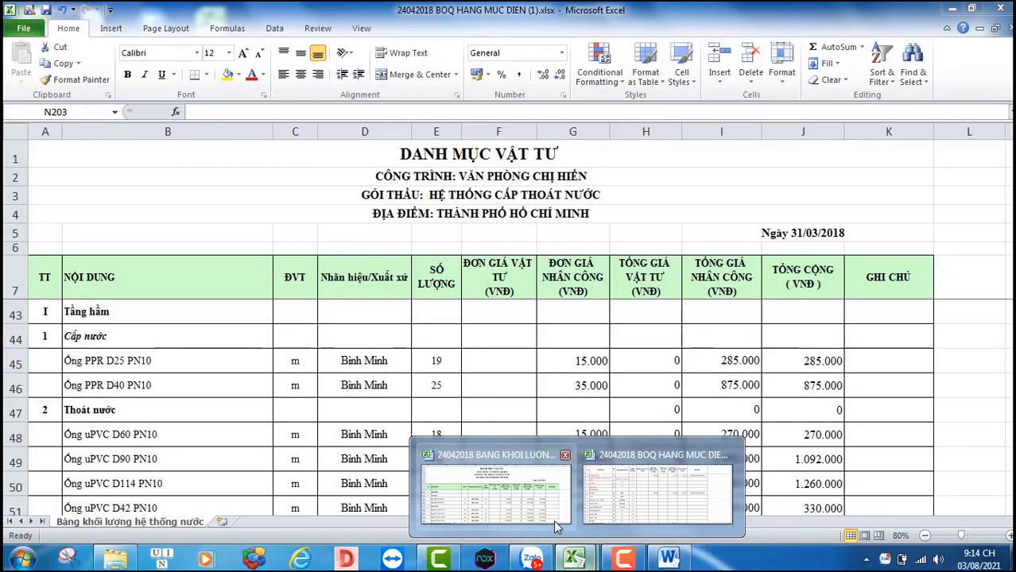
click(553, 520)
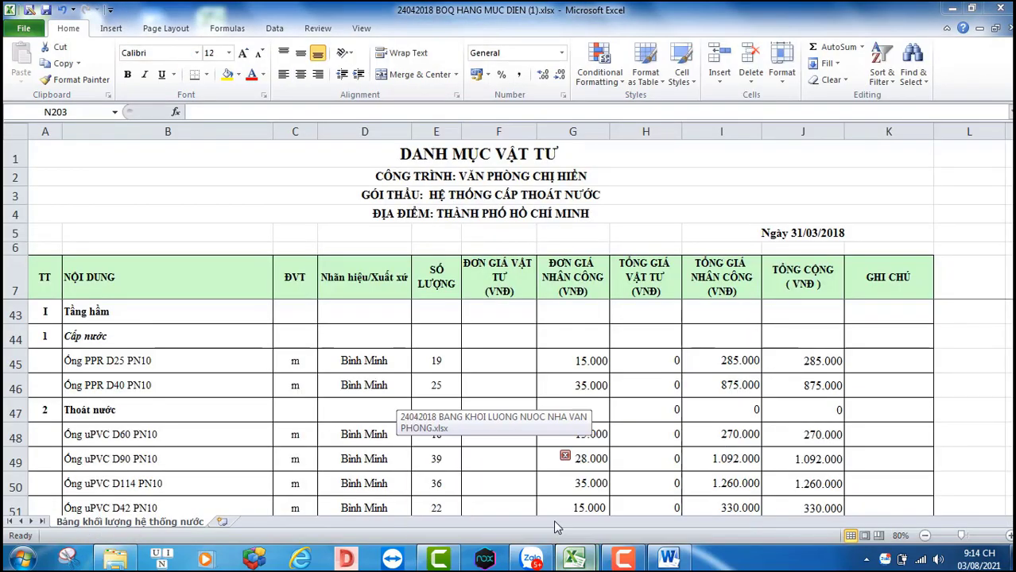
mouse_move(596, 559)
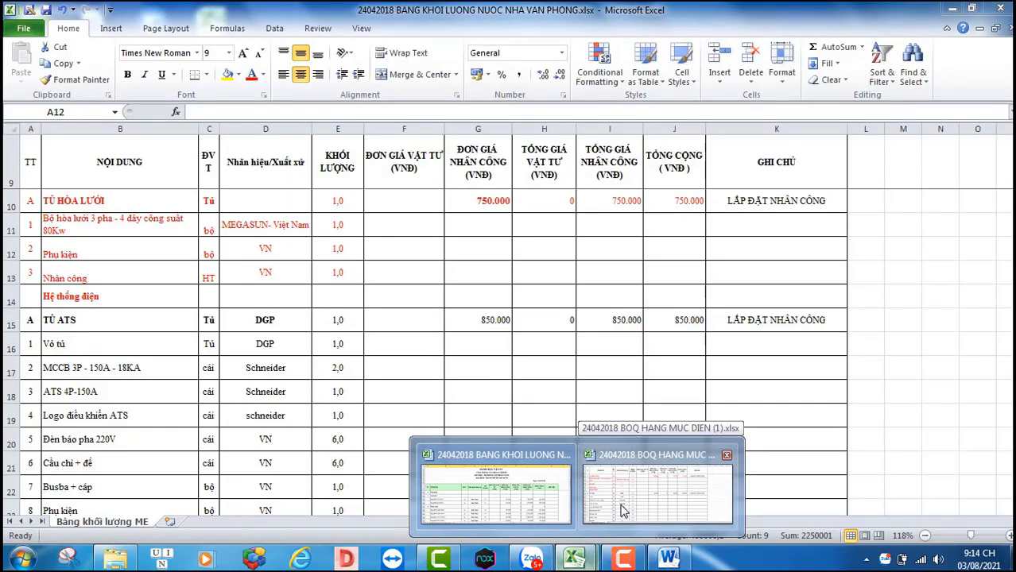
click(623, 511)
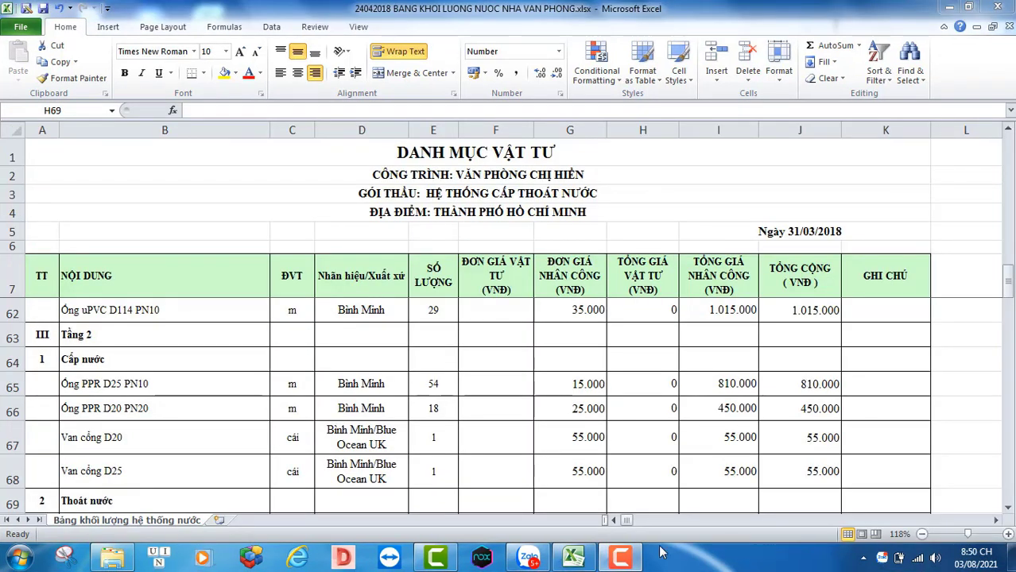
mouse_move(622, 562)
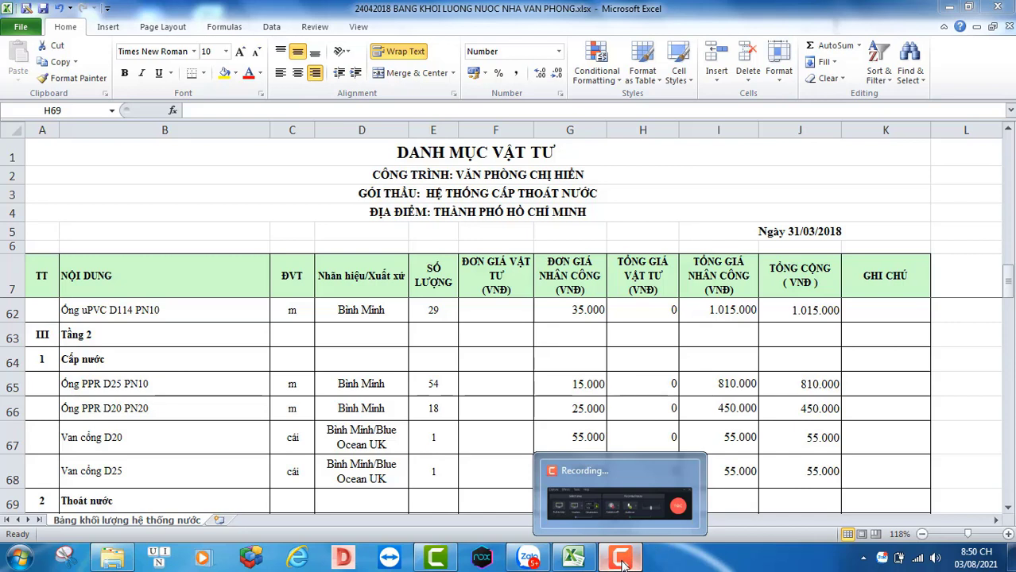
click(621, 562)
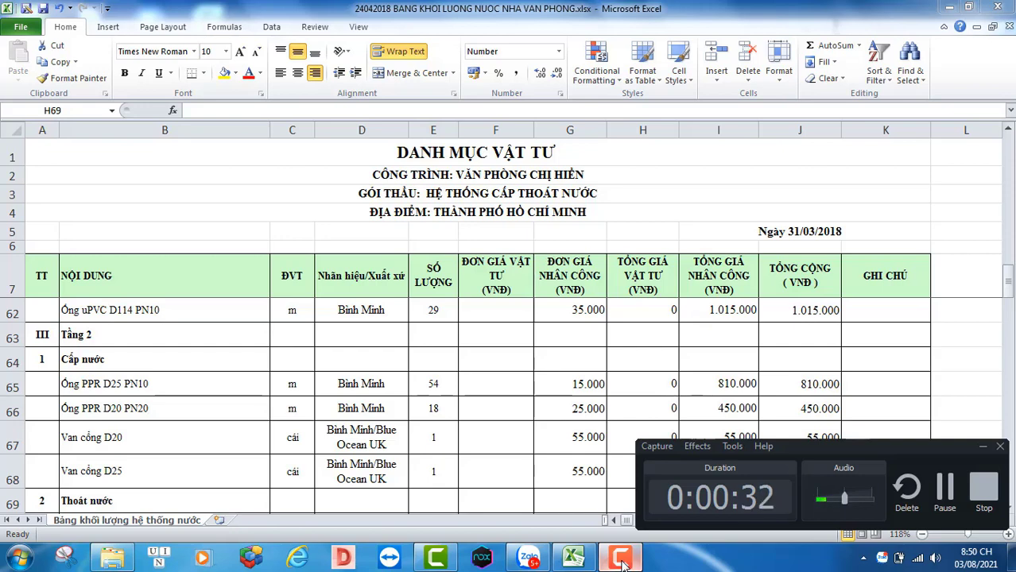
click(622, 561)
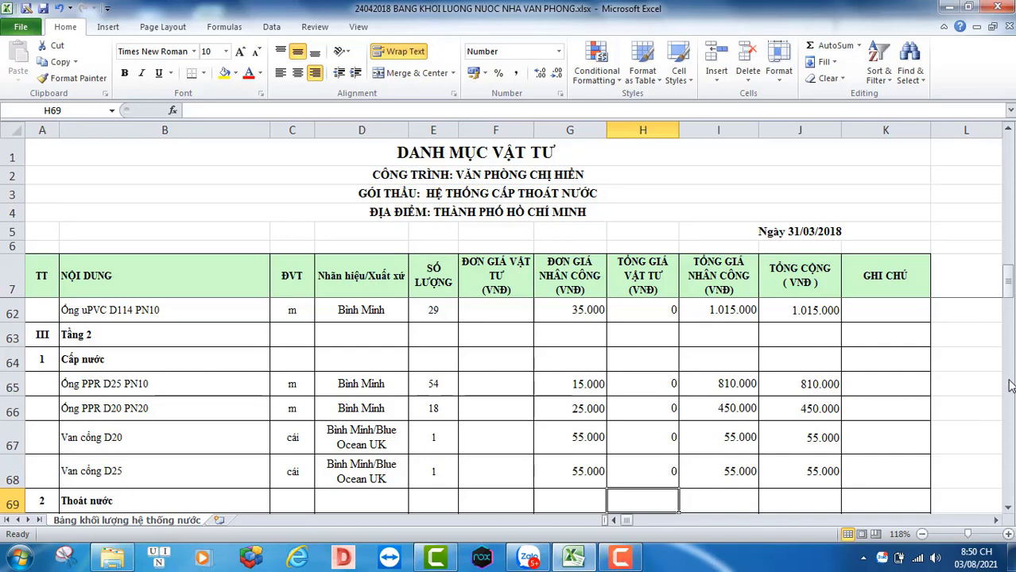
Select the basement 2m3 water tank row and the roof tank row in turn to check their labour unit prices
drag(1010, 294, 1006, 136)
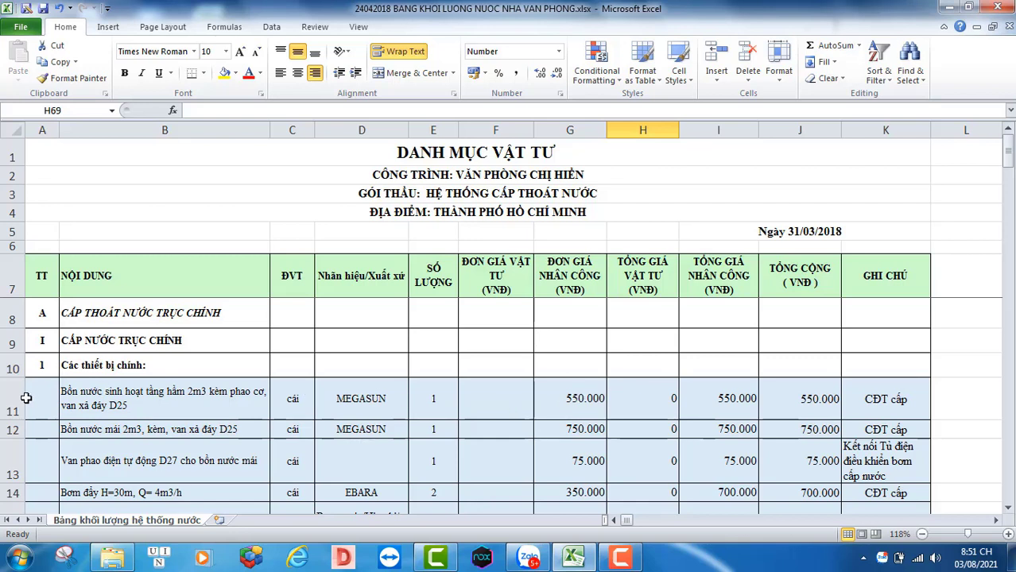
click(3, 399)
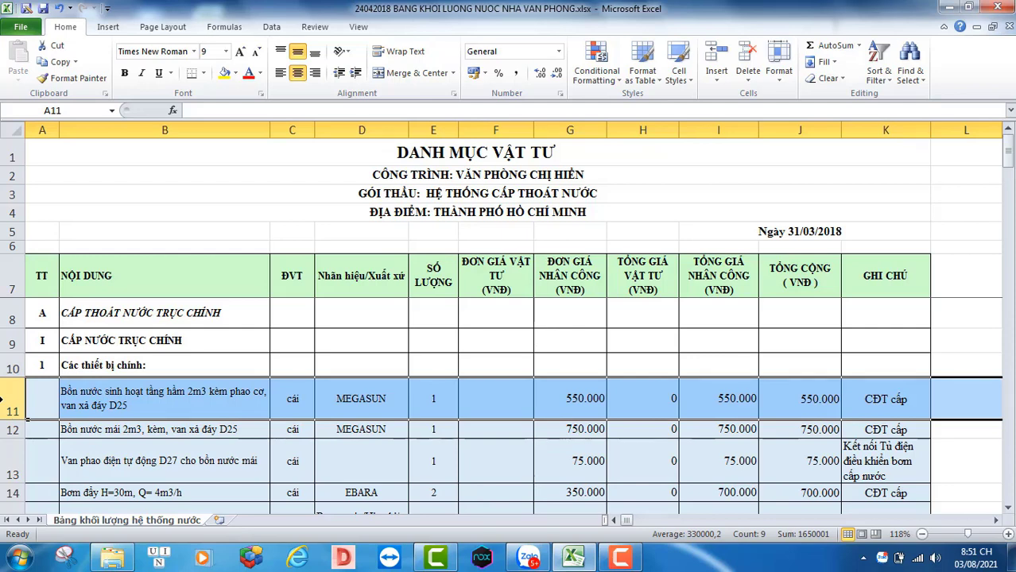
click(11, 430)
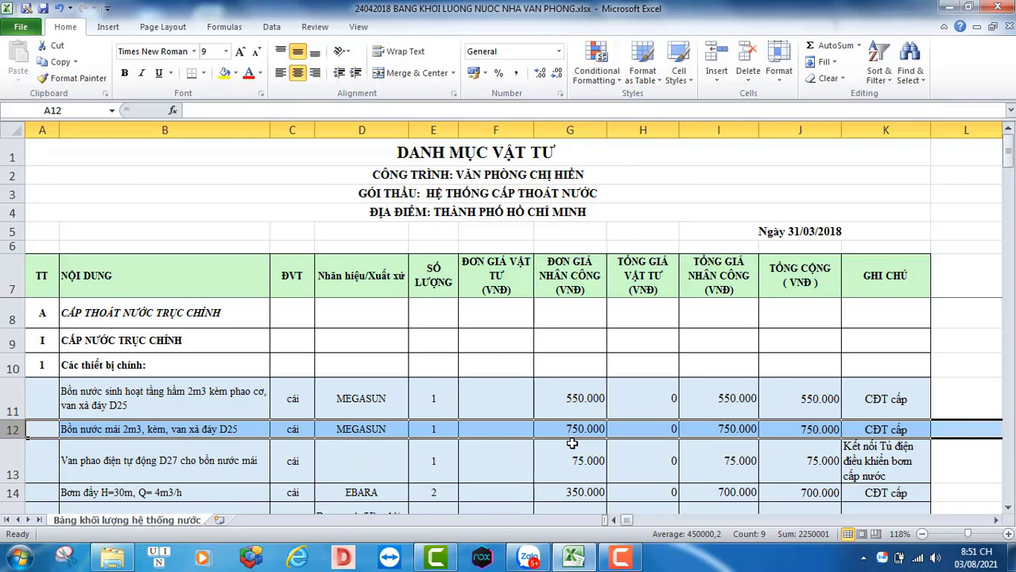
Review the Các thiết bị chính rows from the D27 float valve through the pumps to the D25 gate valve, checking quantities and labour prices
click(1008, 509)
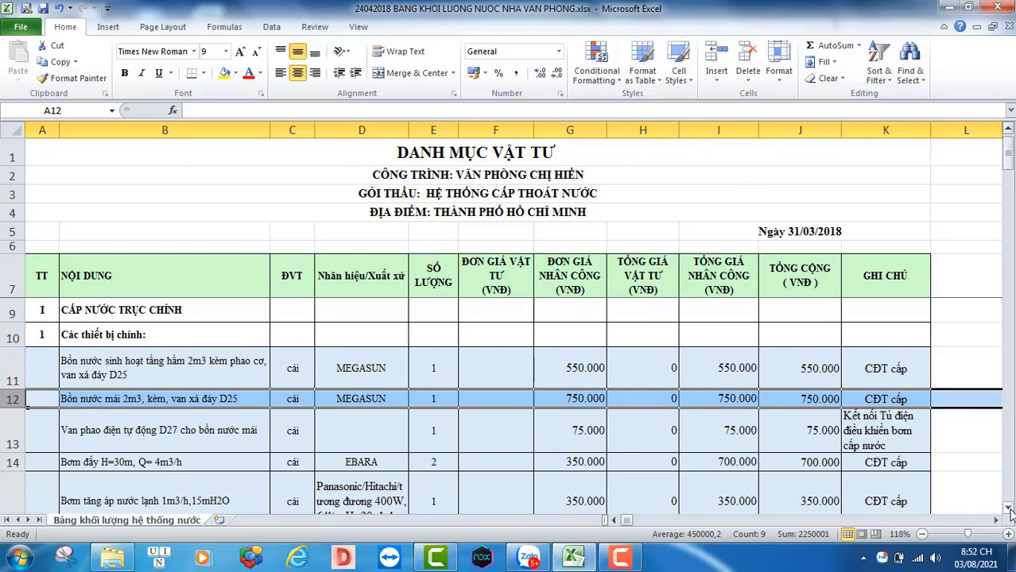
click(1008, 508)
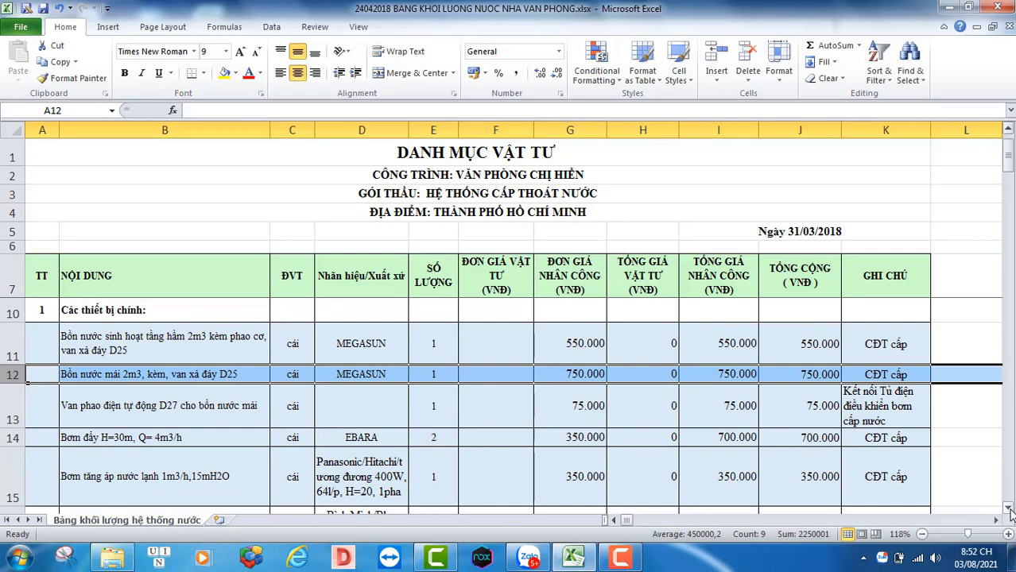
click(1008, 509)
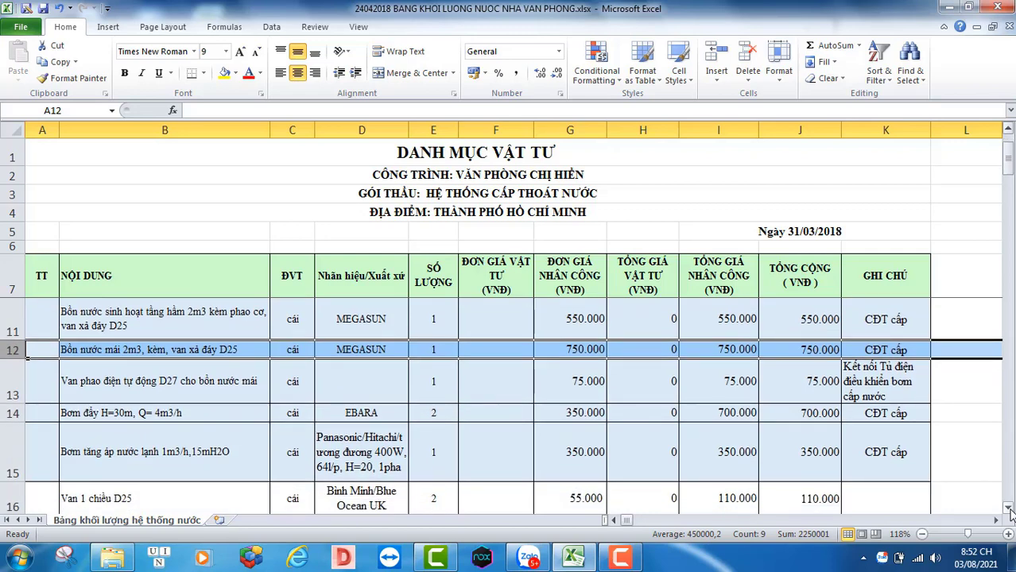
click(1008, 509)
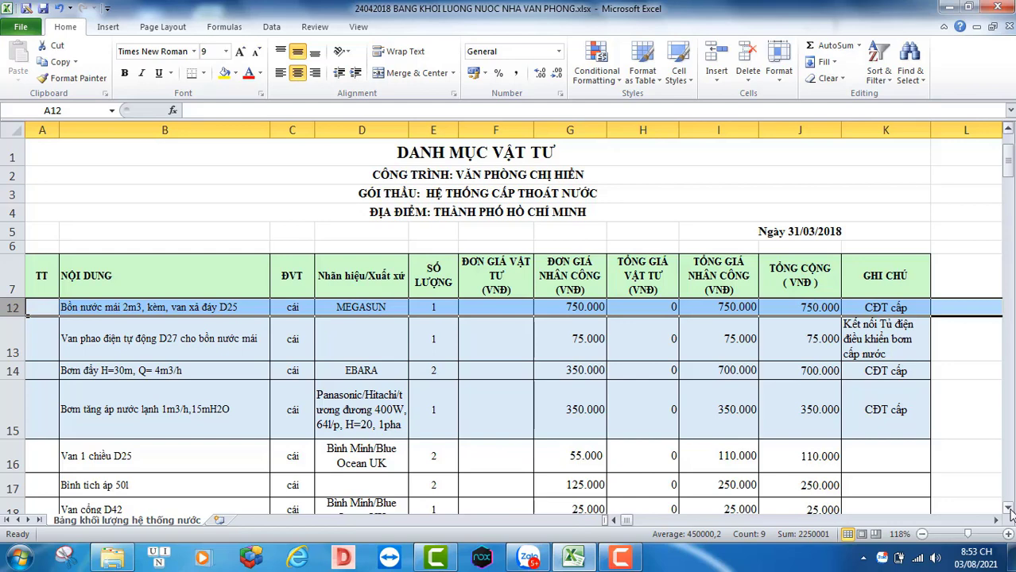
click(1008, 509)
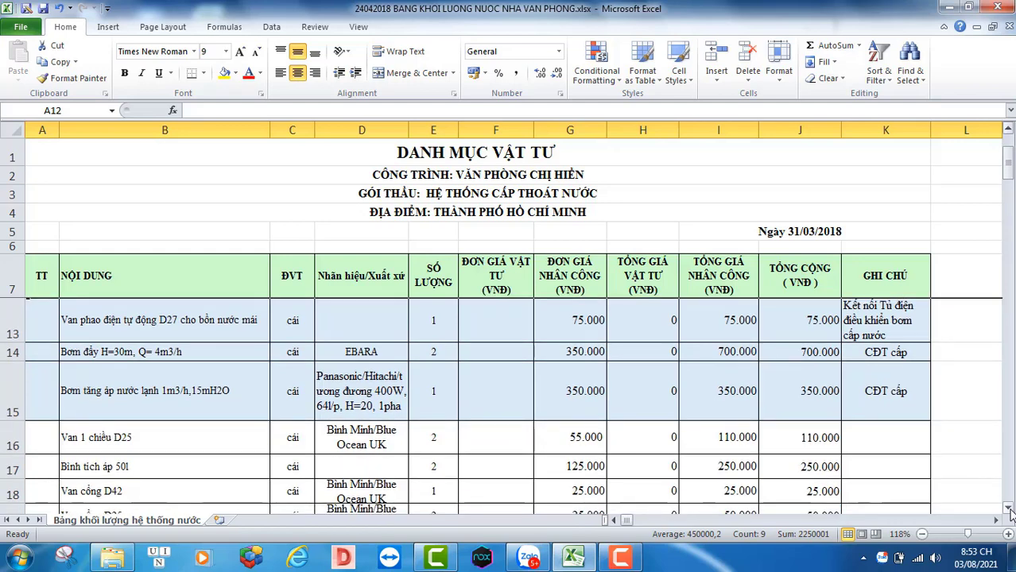
click(1008, 508)
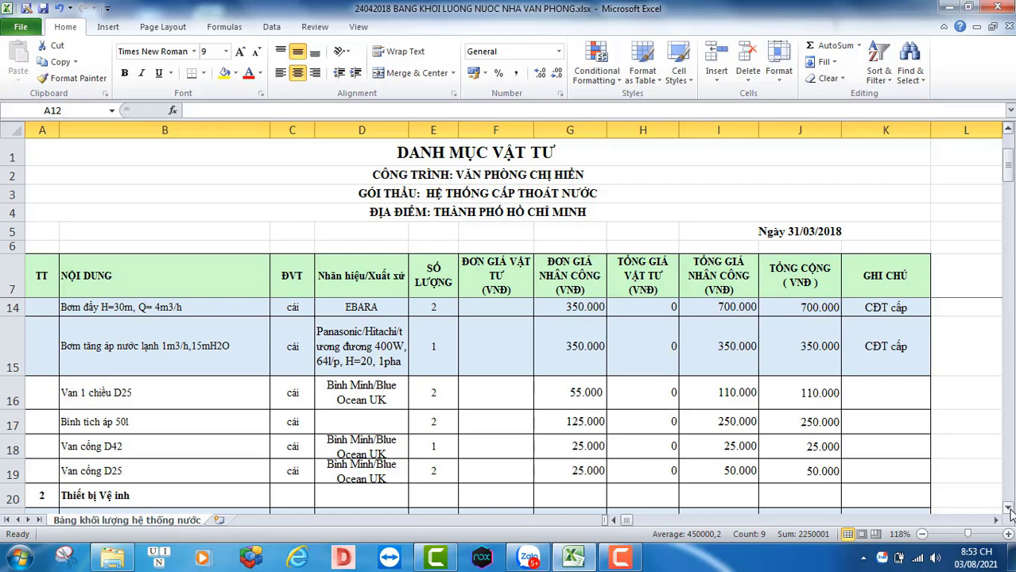
click(1008, 508)
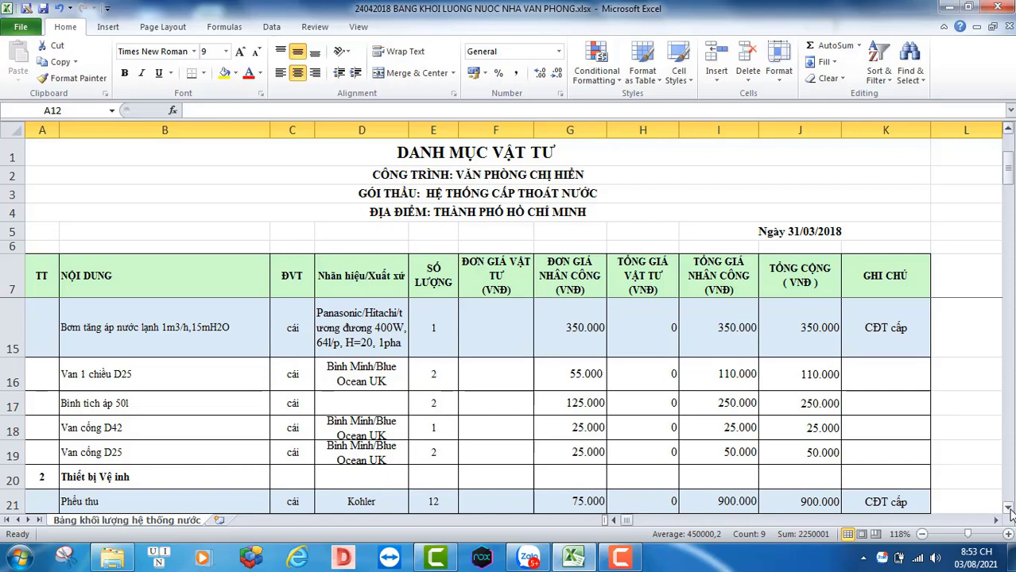
Examine the Thiết bị Vệ inh rows and the first PPR pipes under Ống cấp nước for quantities, labour unit prices and owner-supplied notes
click(1008, 509)
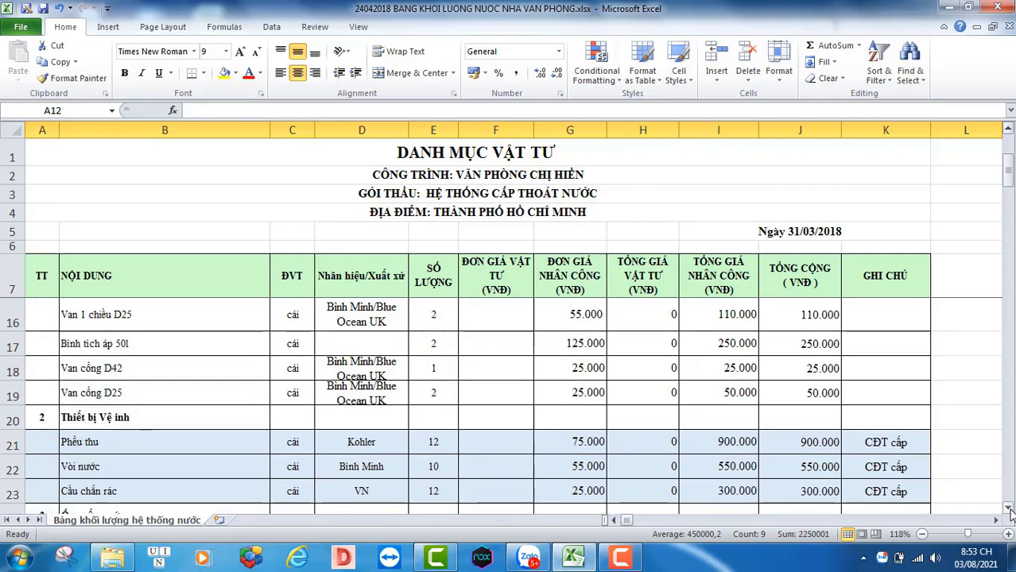
click(1008, 509)
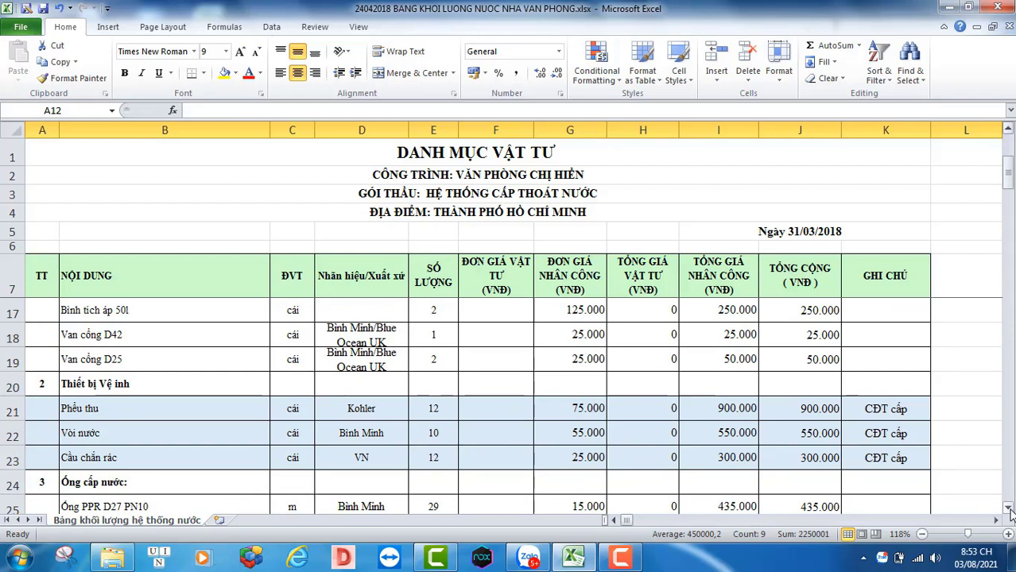
click(1007, 509)
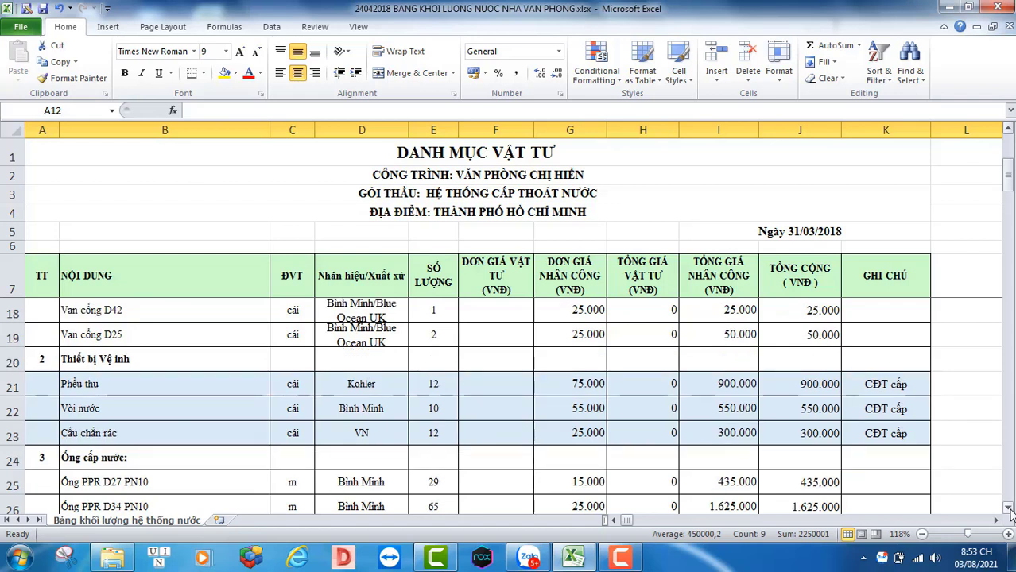
click(1007, 509)
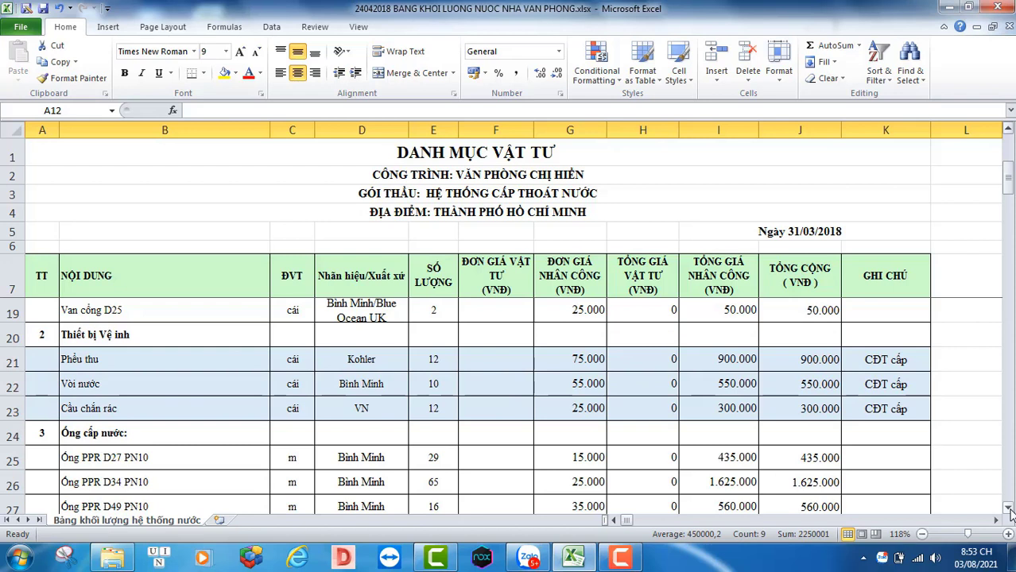
click(1008, 509)
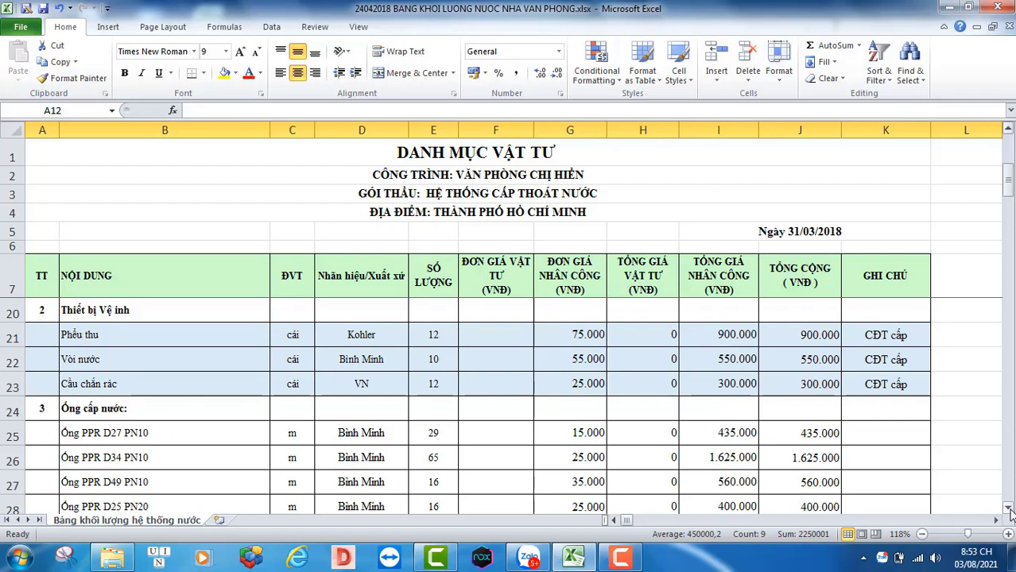
Examine the Ống cấp nước rows from PPR D27 PN10 to PPR D20 PN20, checking pipe quantities and labour unit prices
click(1008, 509)
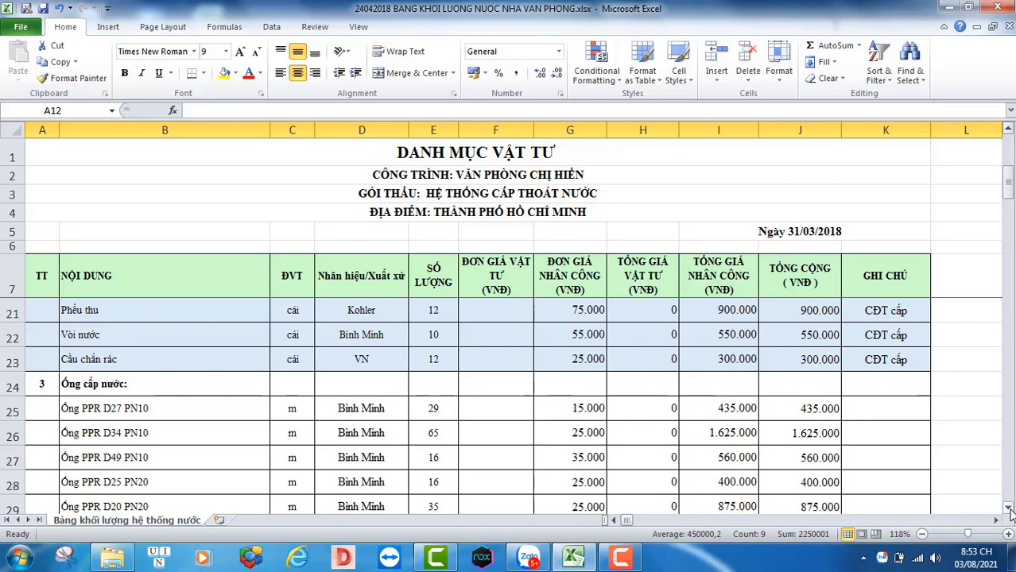
click(1008, 509)
click(1008, 509)
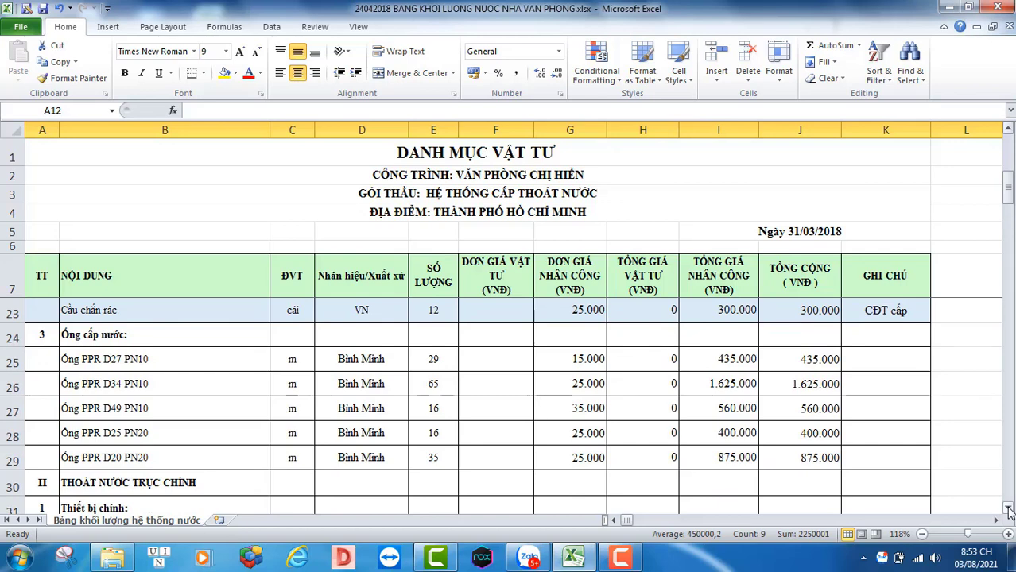
click(1008, 509)
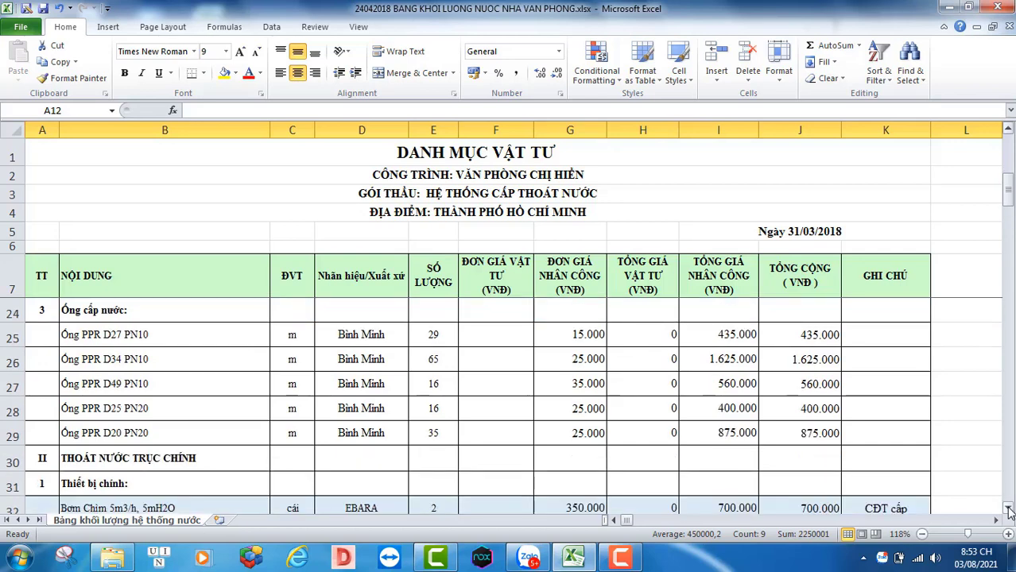
click(1008, 509)
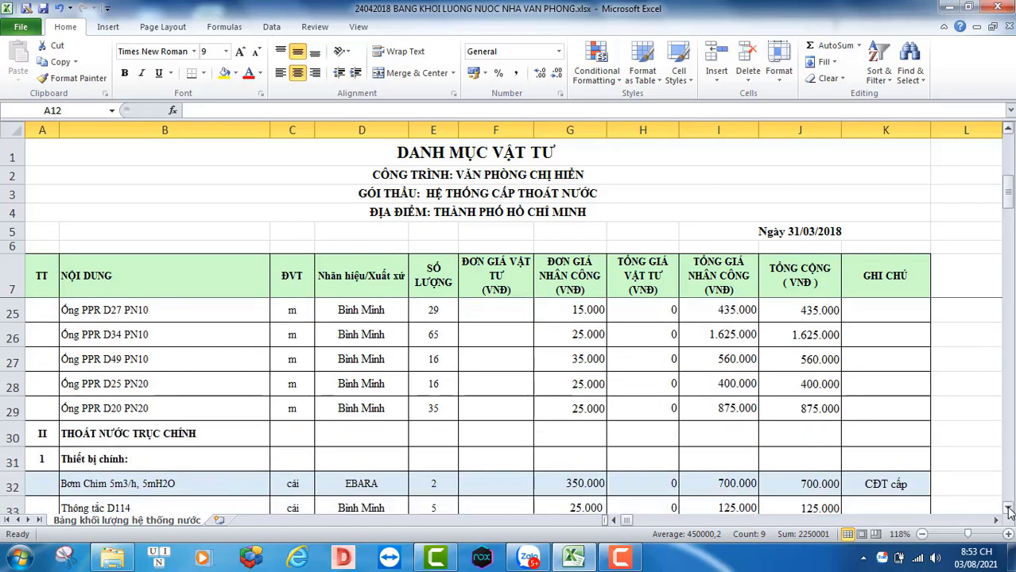
click(1008, 508)
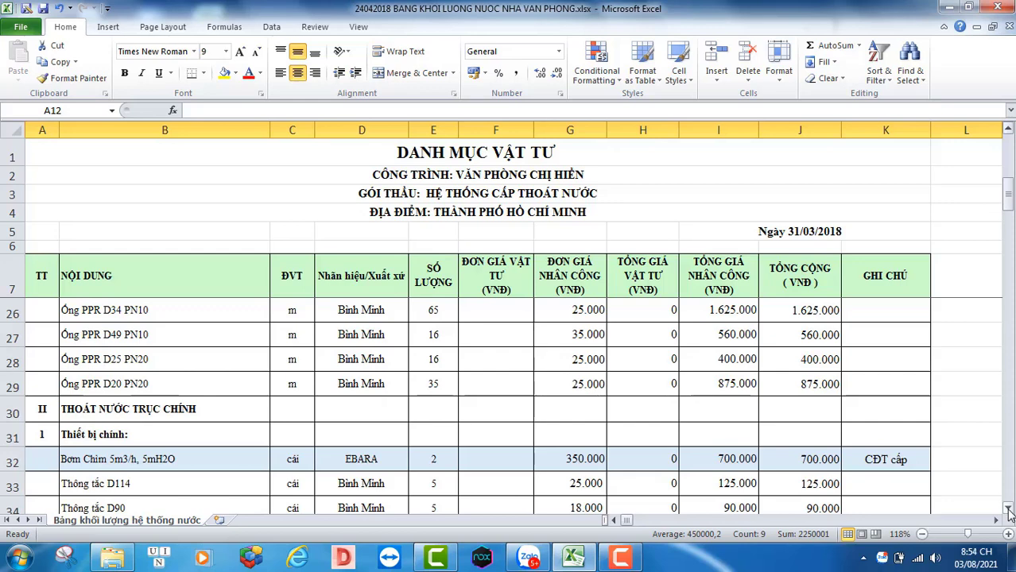
Review the uPVC pipe rows under THOÁT NƯỚC TRỤC CHÍNH and THOÁT NƯỚC MƯA for quantities and labour unit prices
drag(1008, 509, 1008, 509)
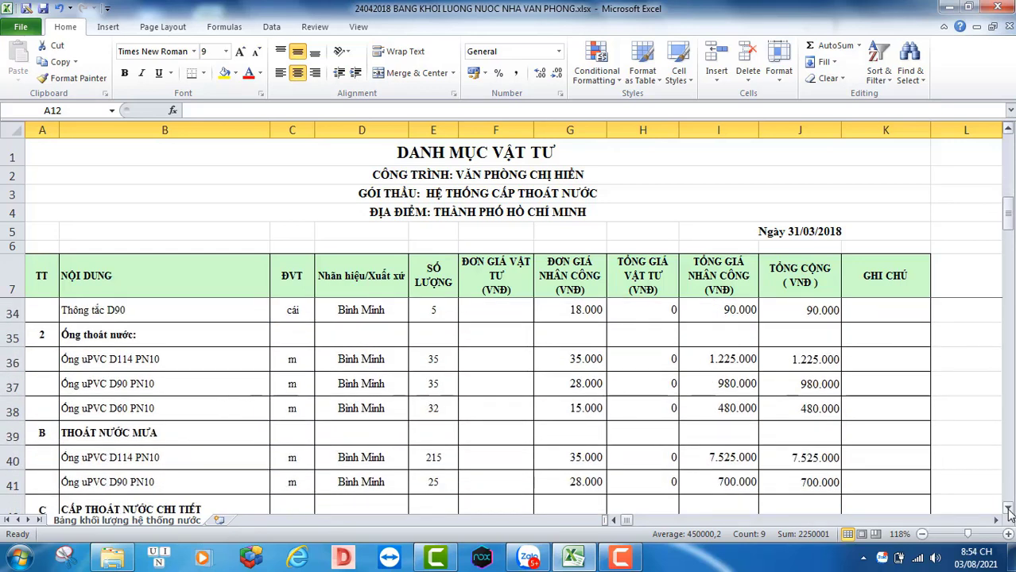
click(1008, 510)
click(1008, 510)
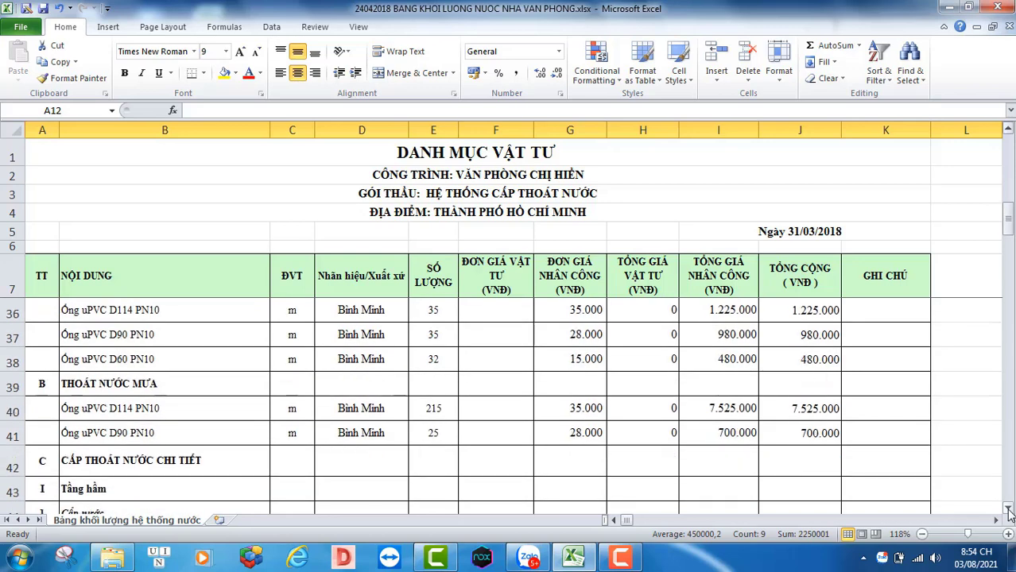
click(1008, 510)
click(1008, 511)
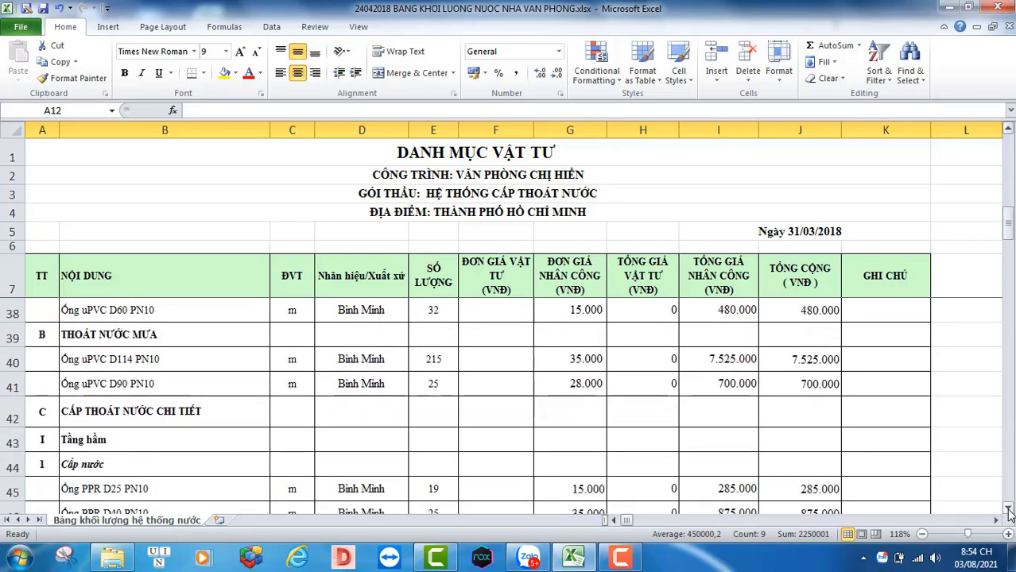
Examine the Tầng hầm supply and drainage rows, from PPR D25 to uPVC D168, for quantities and labour unit prices
click(1008, 510)
click(1008, 510)
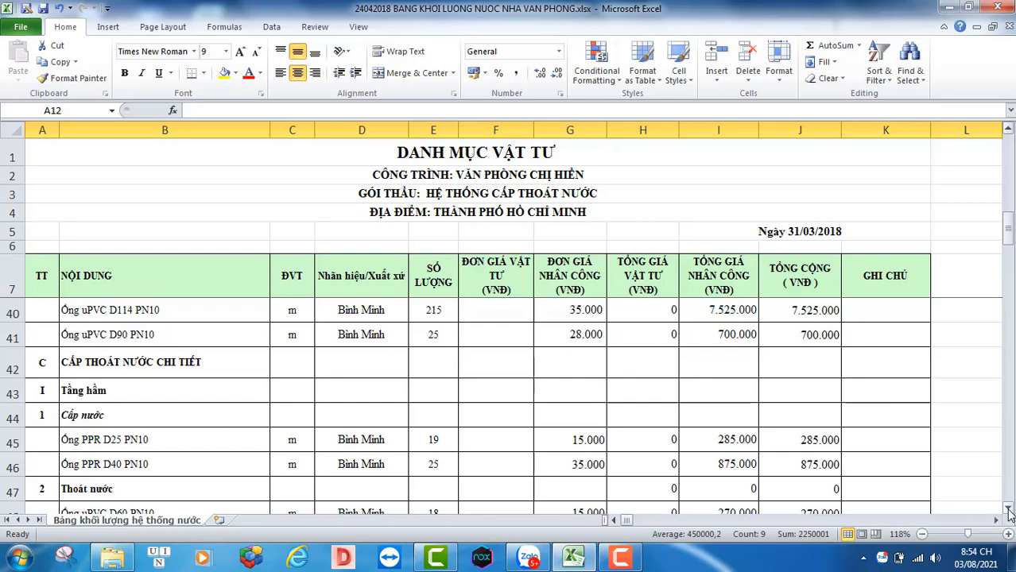
click(1008, 510)
click(1008, 510)
click(1008, 511)
click(1008, 510)
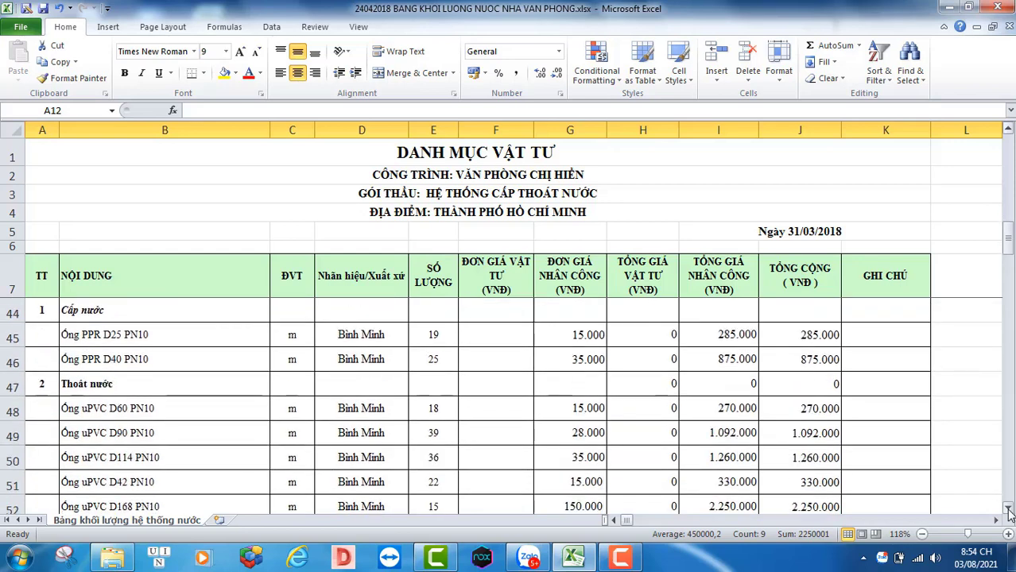
click(1008, 510)
click(1008, 510)
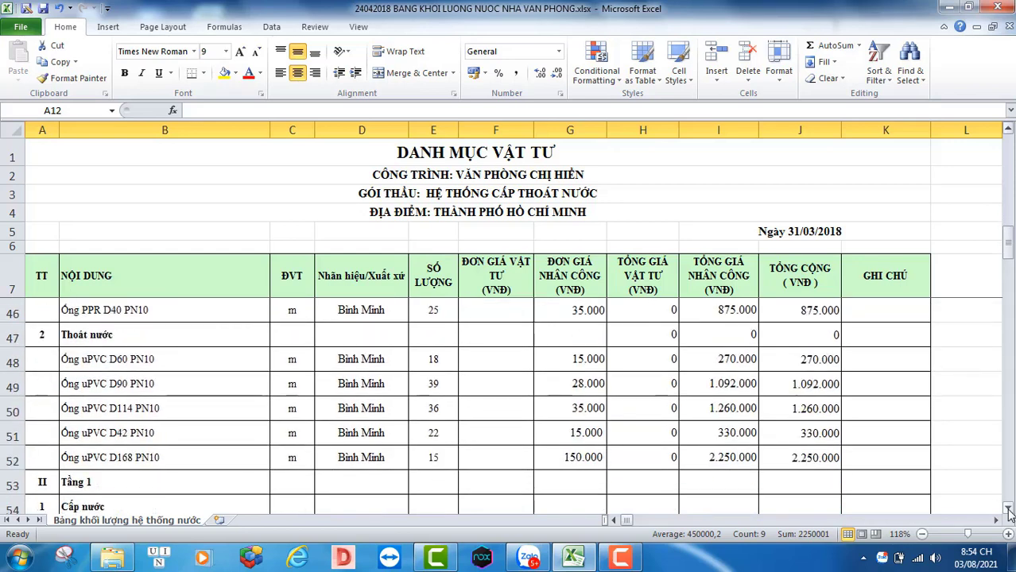
Check quantities and labour unit prices for the Tầng 1 PPR pipes, D20 and D25 gate valves, and uPVC drainage pipes
click(1008, 511)
click(1008, 510)
click(1008, 510)
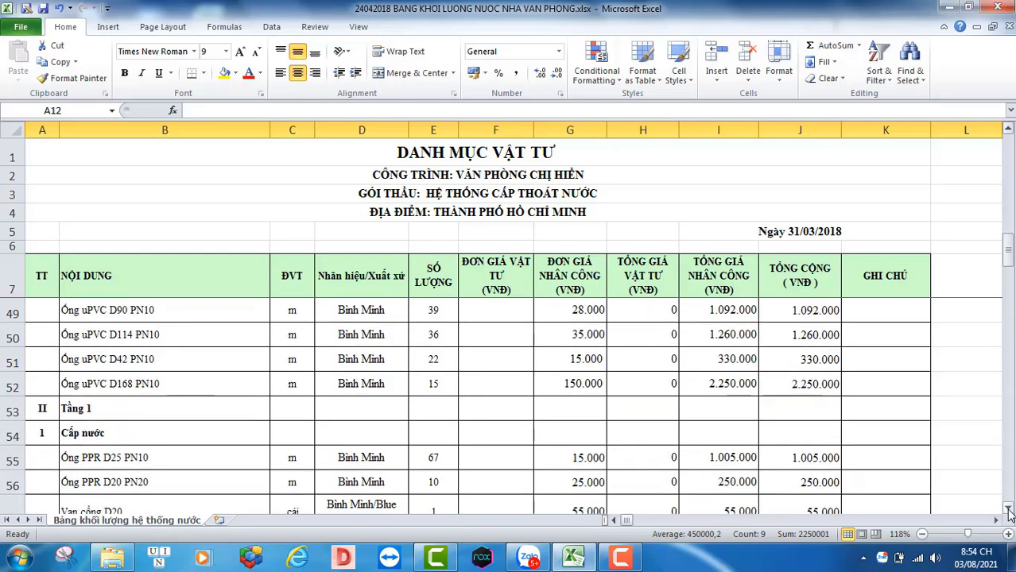
click(1008, 510)
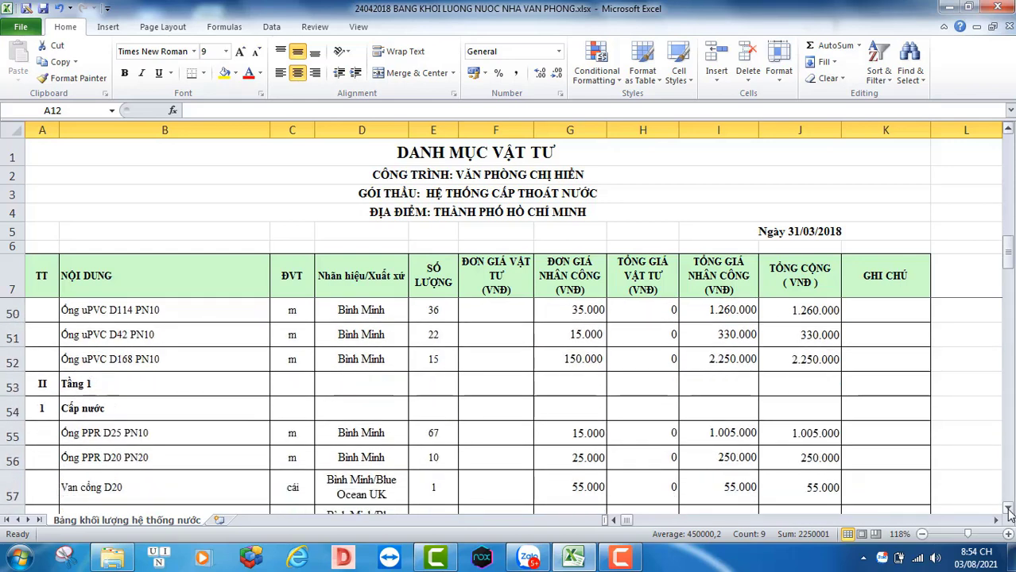
click(1008, 510)
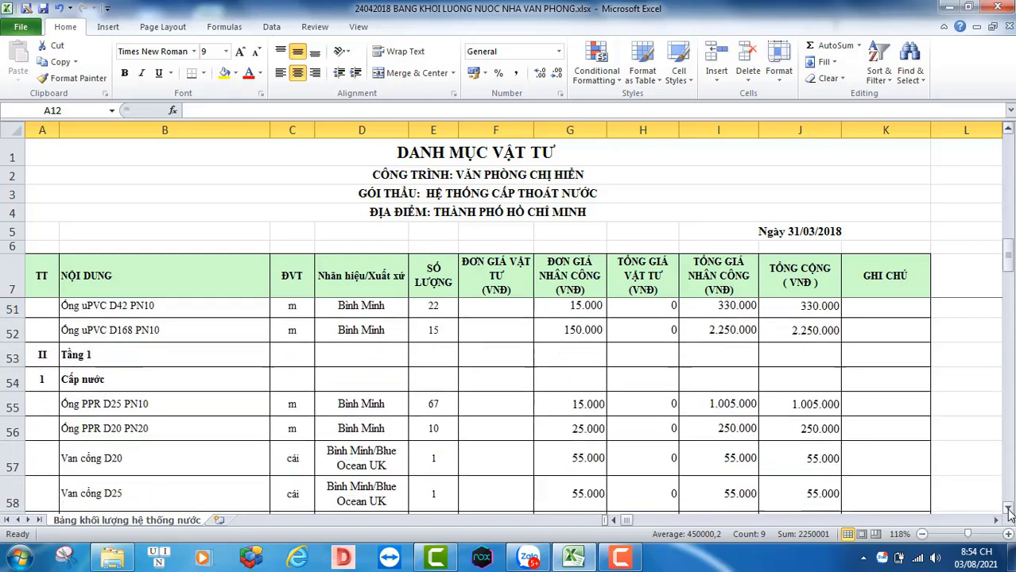
click(1008, 511)
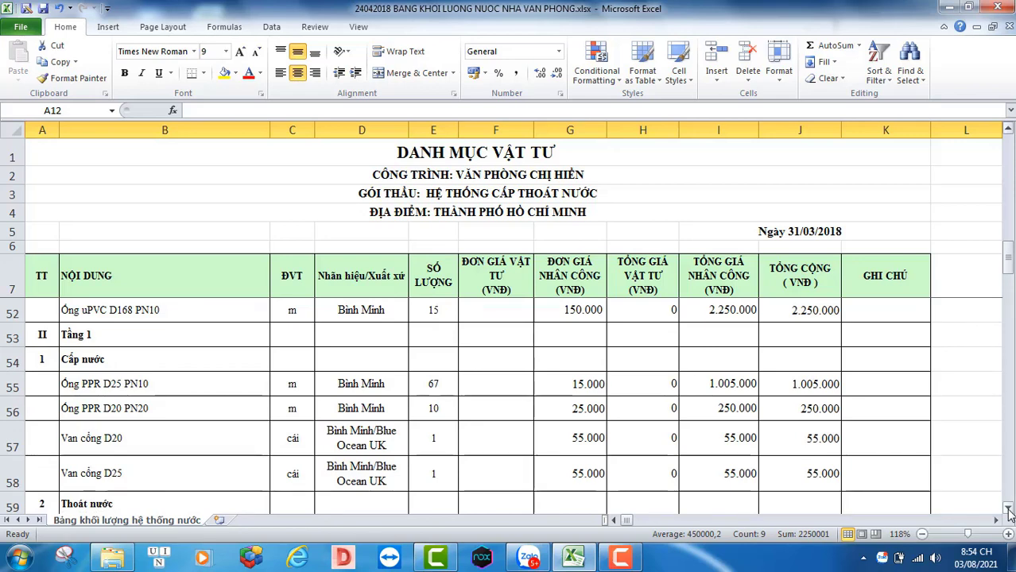
click(1008, 510)
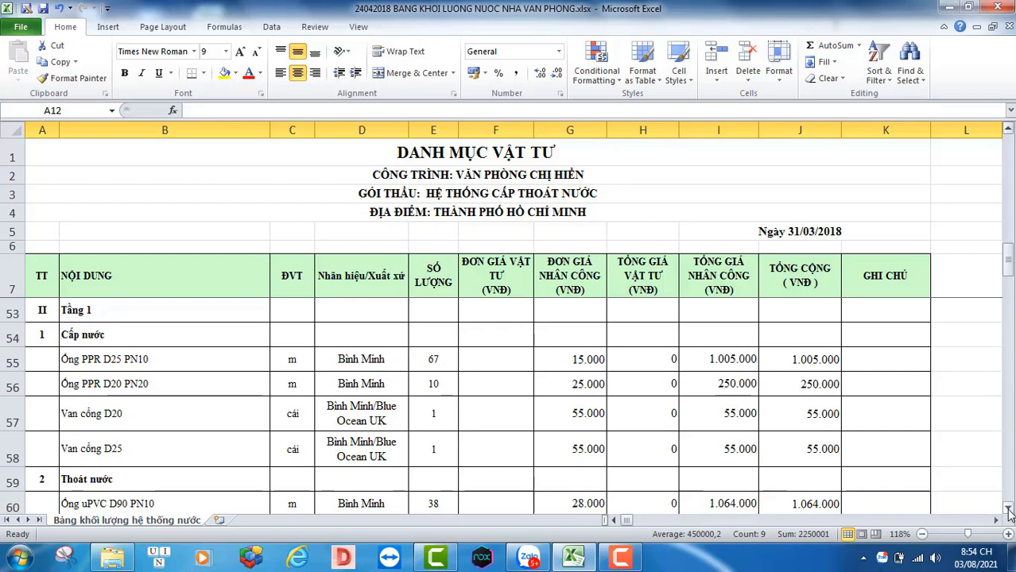
click(1008, 510)
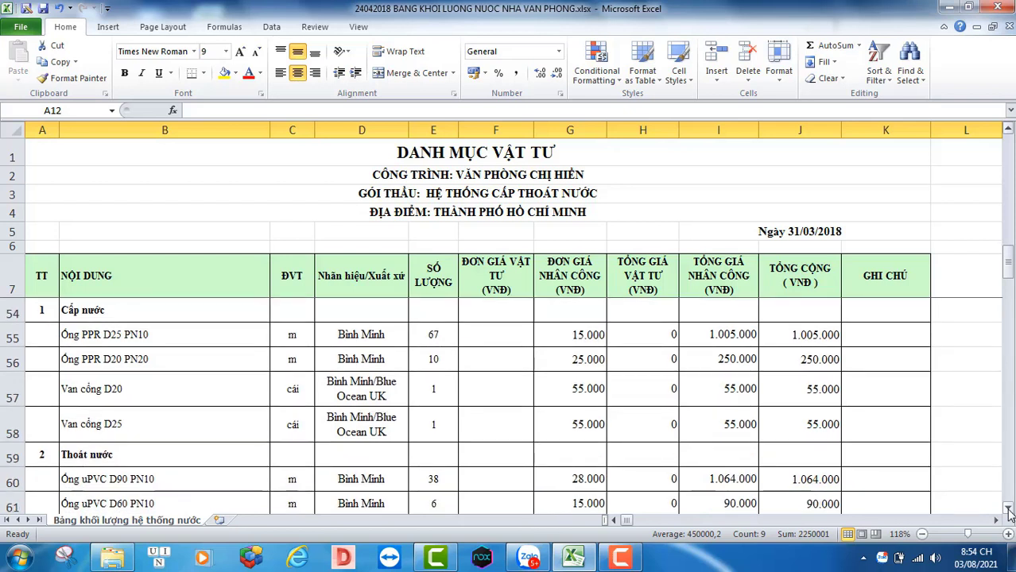
click(1008, 511)
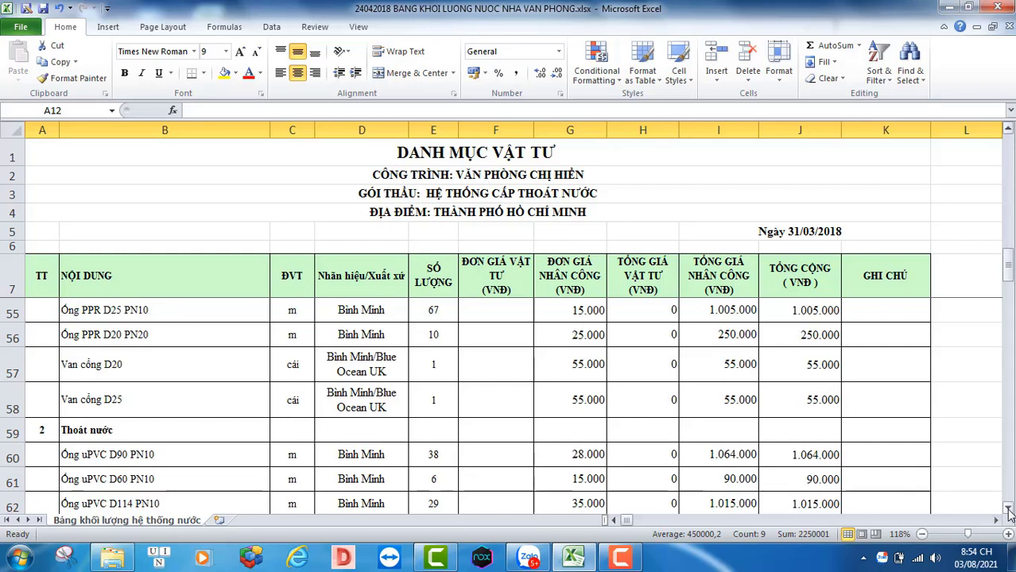
click(1008, 510)
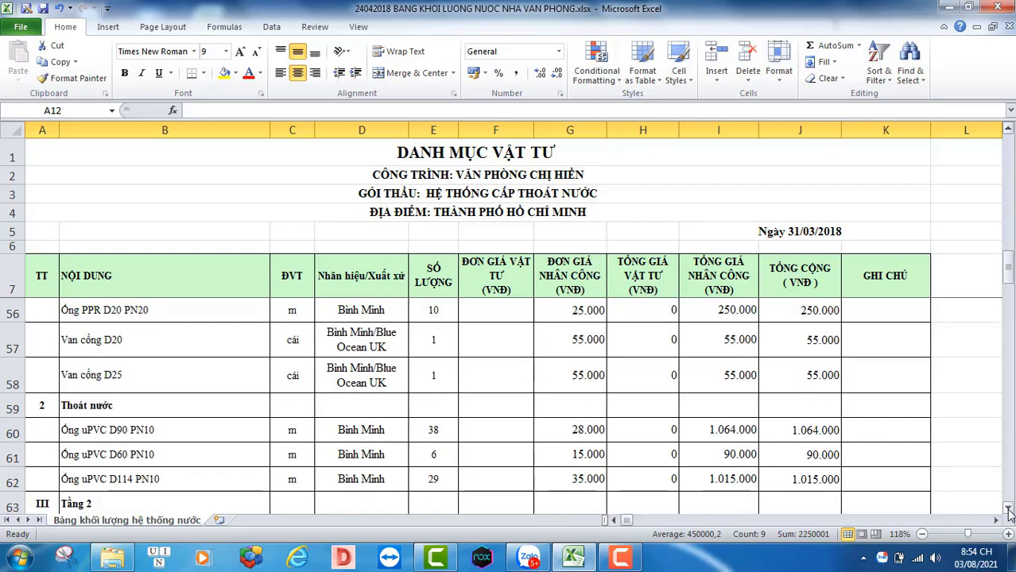
Go through the Tầng 2 Cấp nước and Thoát nước rows, checking pipe and gate valve quantities and labour prices
click(1008, 510)
click(1008, 510)
click(1008, 510)
click(1008, 510)
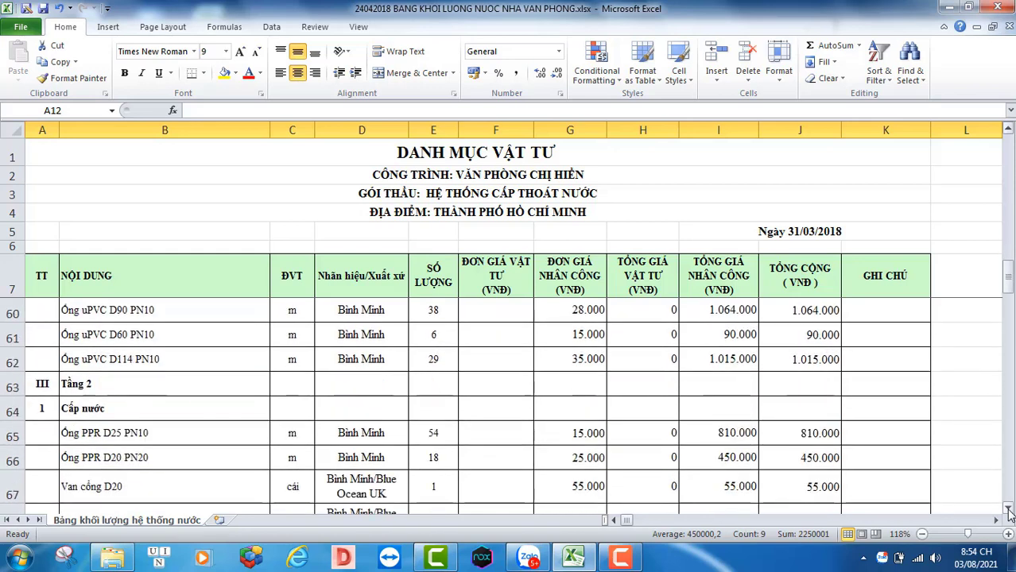
click(1008, 510)
click(1008, 510)
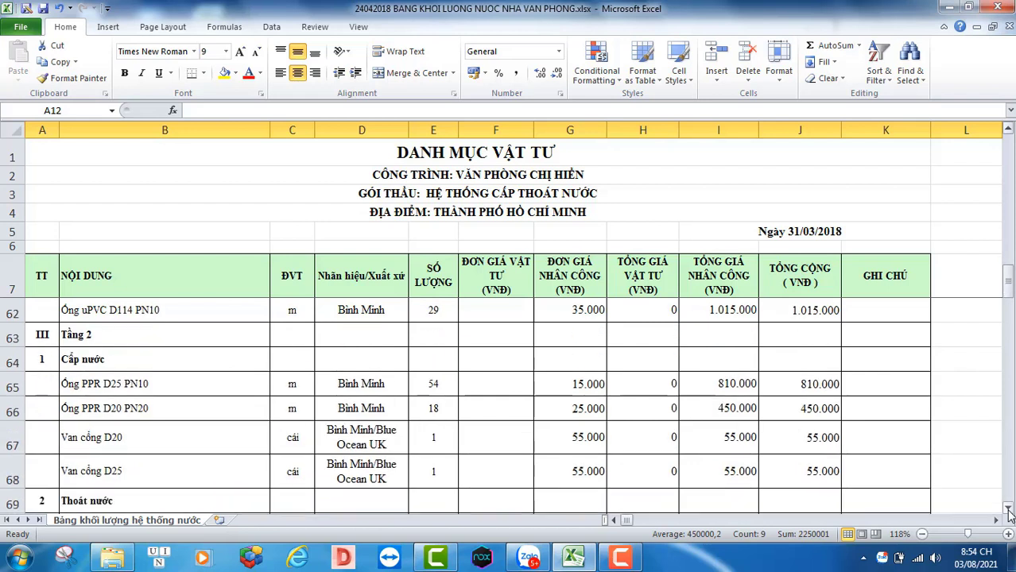
click(1008, 510)
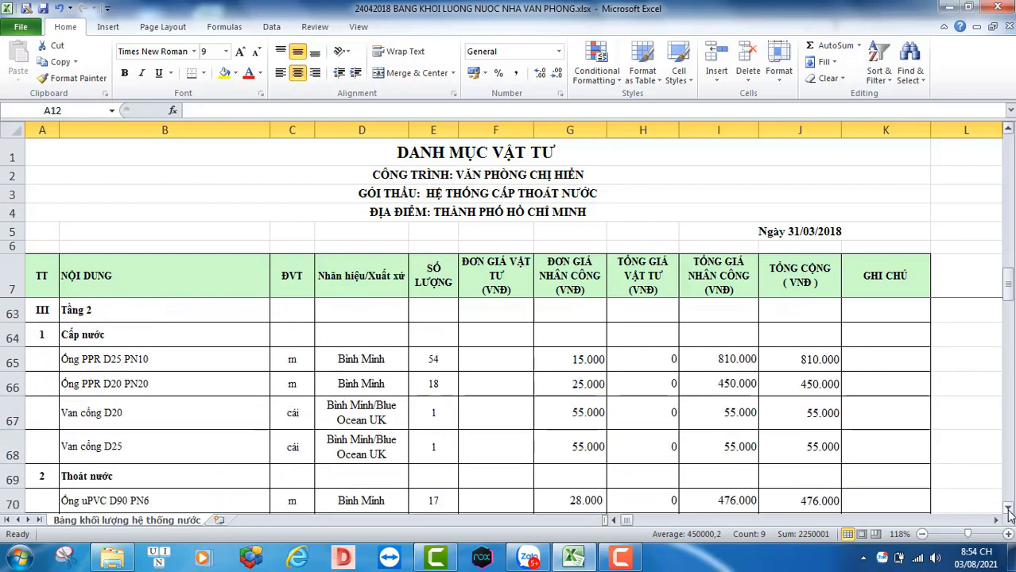
click(1008, 510)
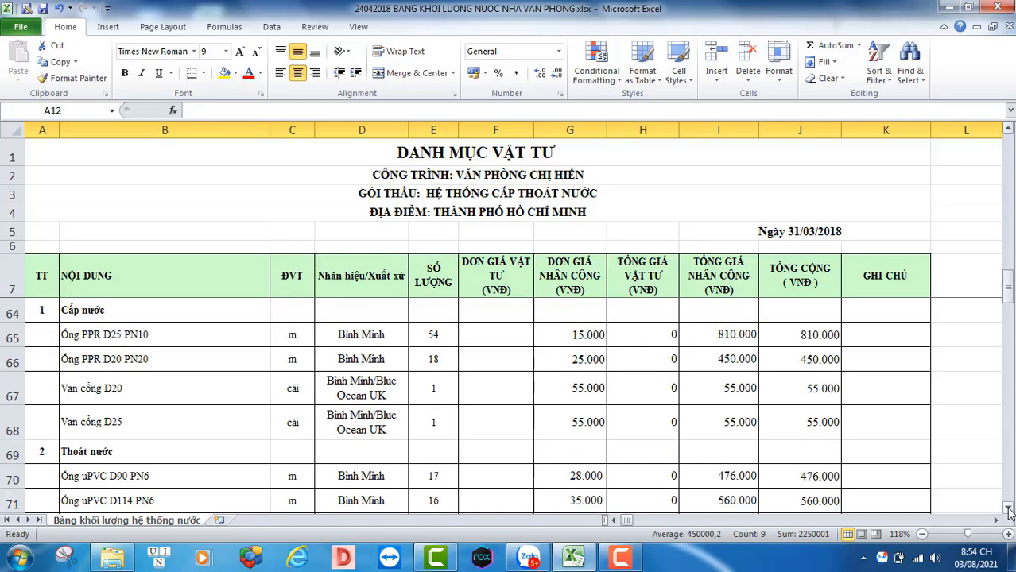
Review the Tầng 3 water supply and drainage rows down to uPVC D114 PN6 for quantities and labour unit prices
click(1008, 511)
click(1007, 510)
click(1008, 511)
click(1008, 510)
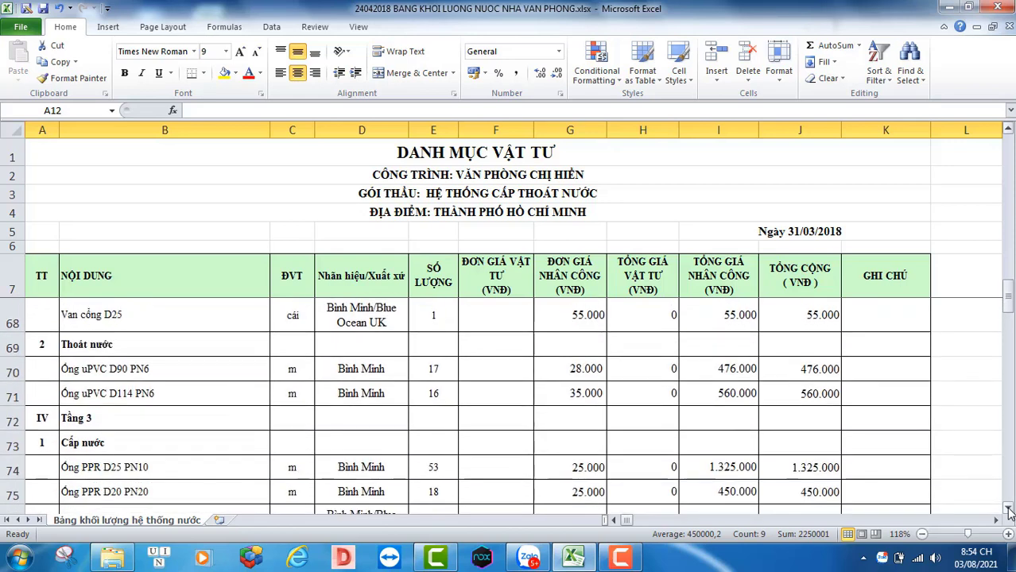
click(1008, 510)
click(1008, 511)
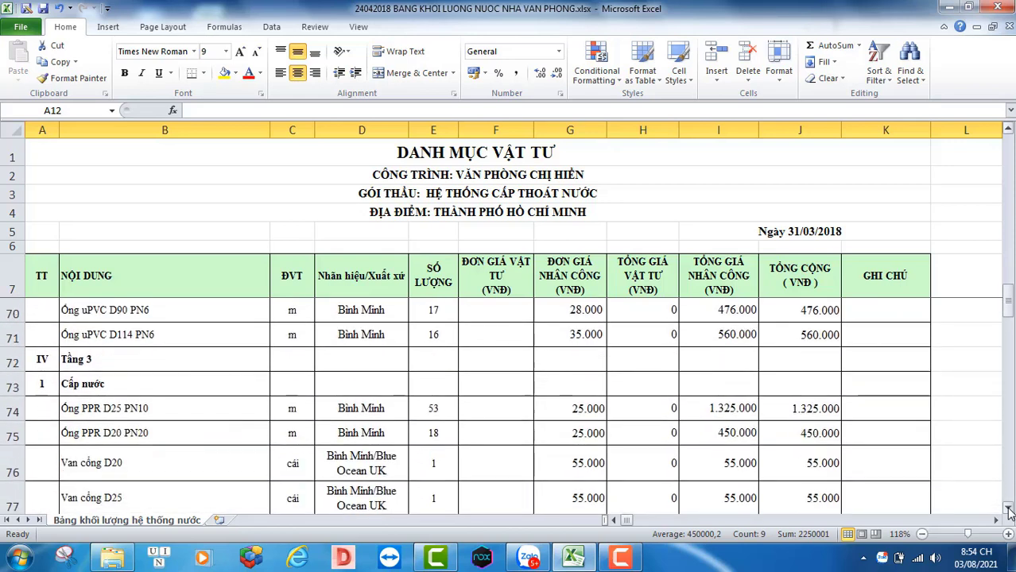
click(1008, 510)
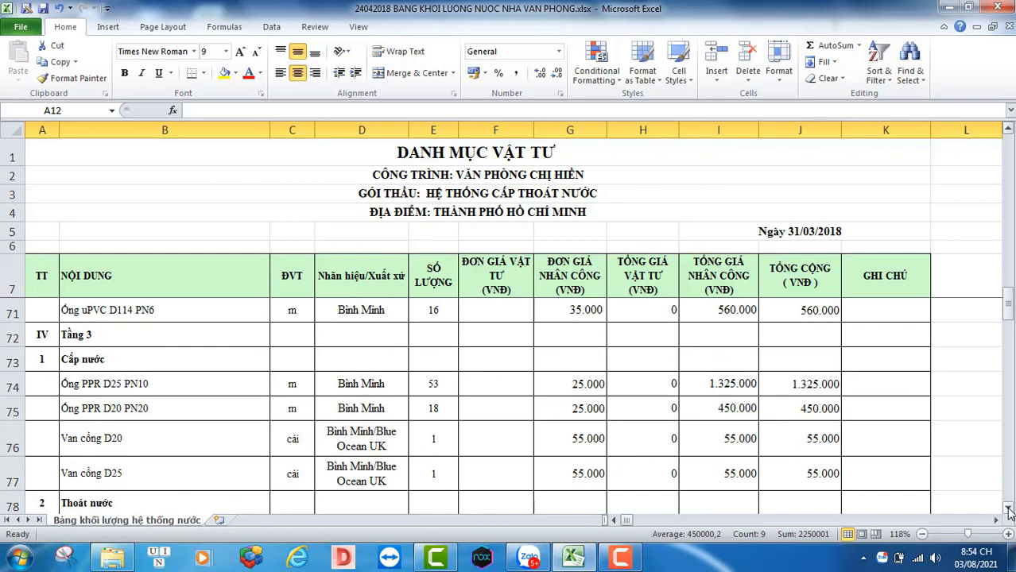
click(1007, 511)
click(1008, 510)
click(1008, 511)
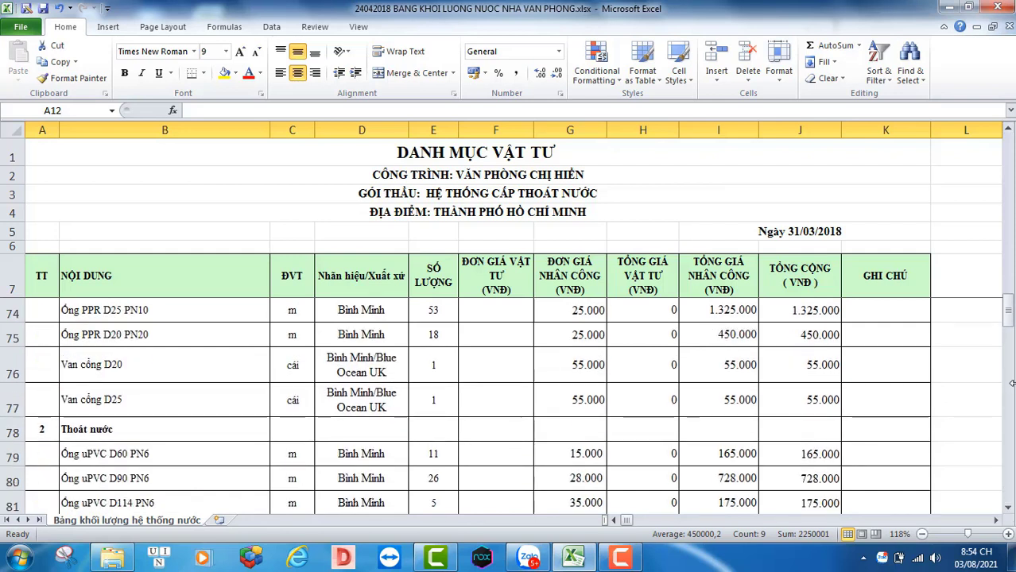
Look over the start of the Tầng 4 section and return to the Tầng hầm rows
drag(1009, 308, 1010, 318)
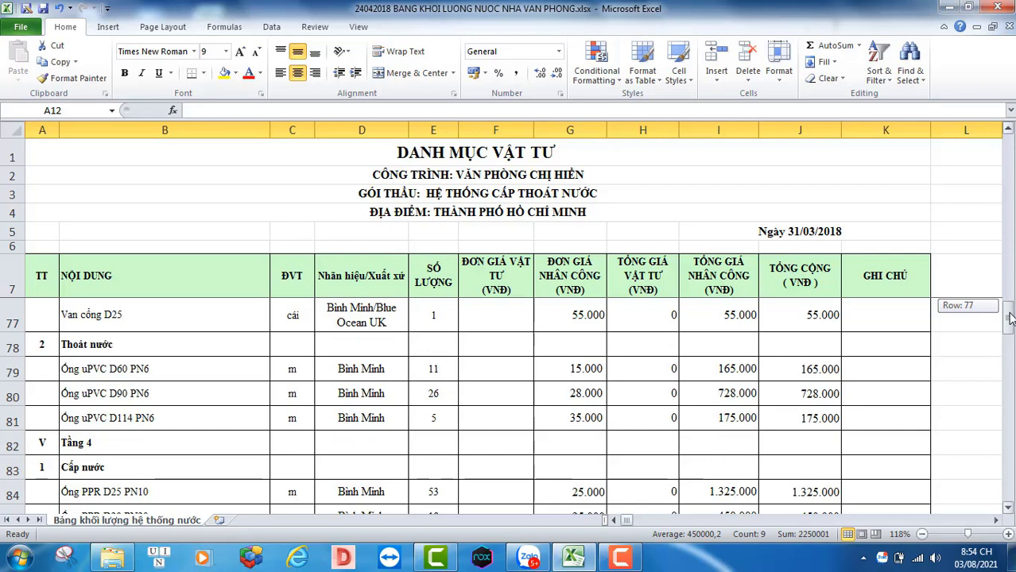
drag(1010, 318, 1011, 236)
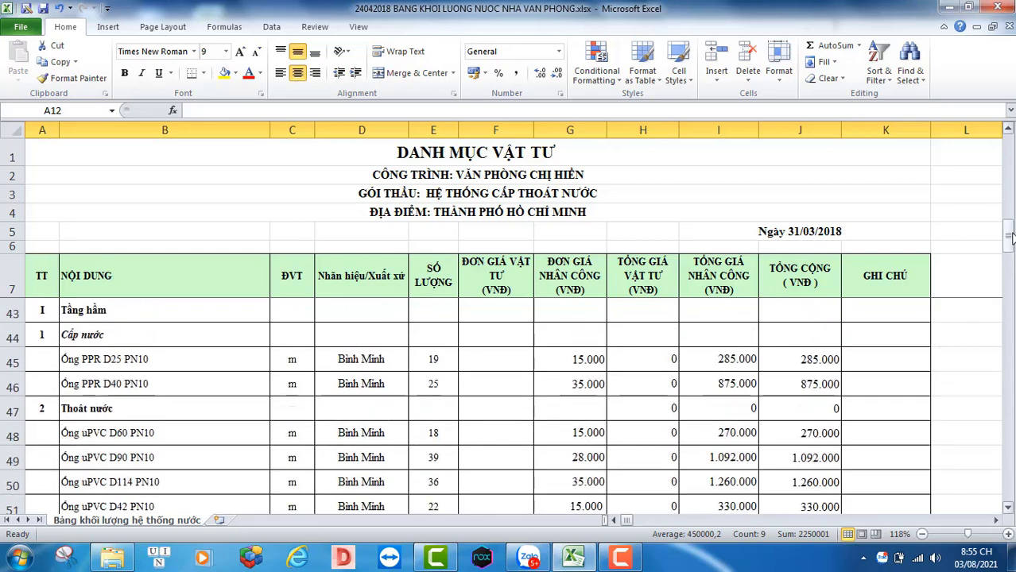
click(629, 560)
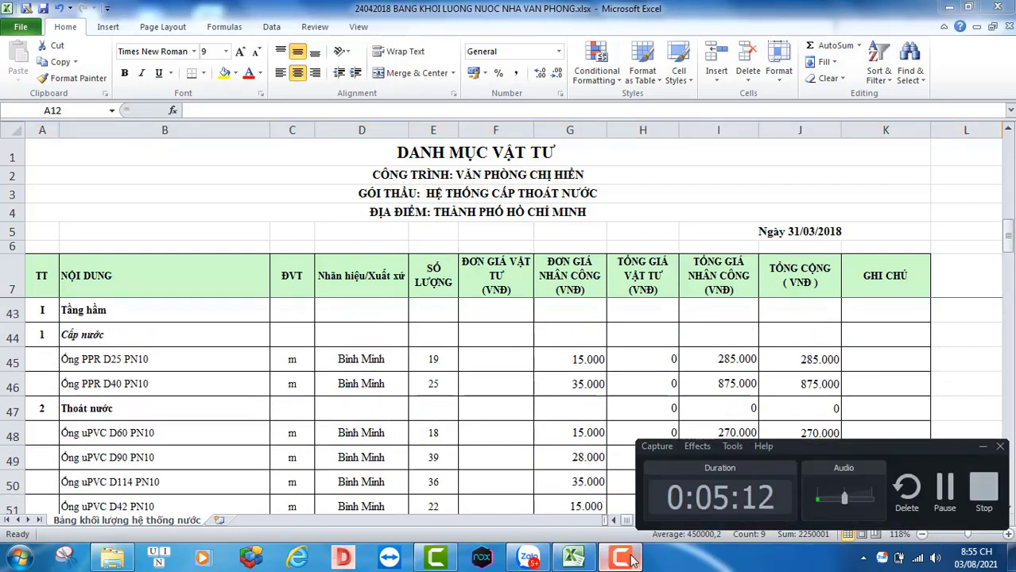